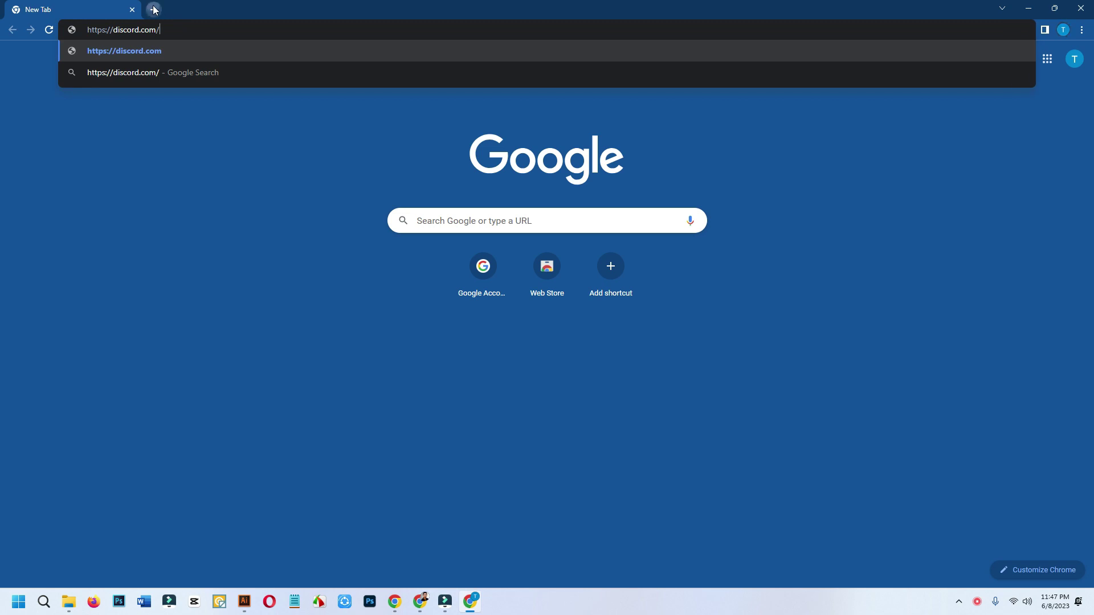
Step: Load discord.com in the first browser tab
{"action": "left_click", "coordinate": [153, 10]}
{"action": "key", "text": "ctrl+shift+Tab"}
{"action": "left_click", "coordinate": [178, 29]}
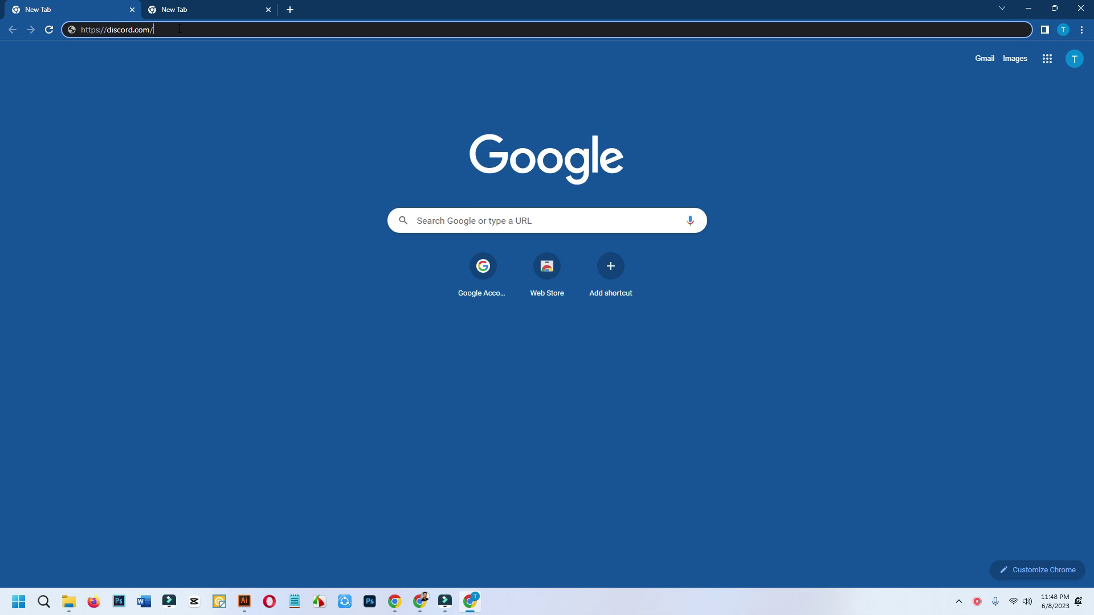
{"action": "key", "text": "Return"}
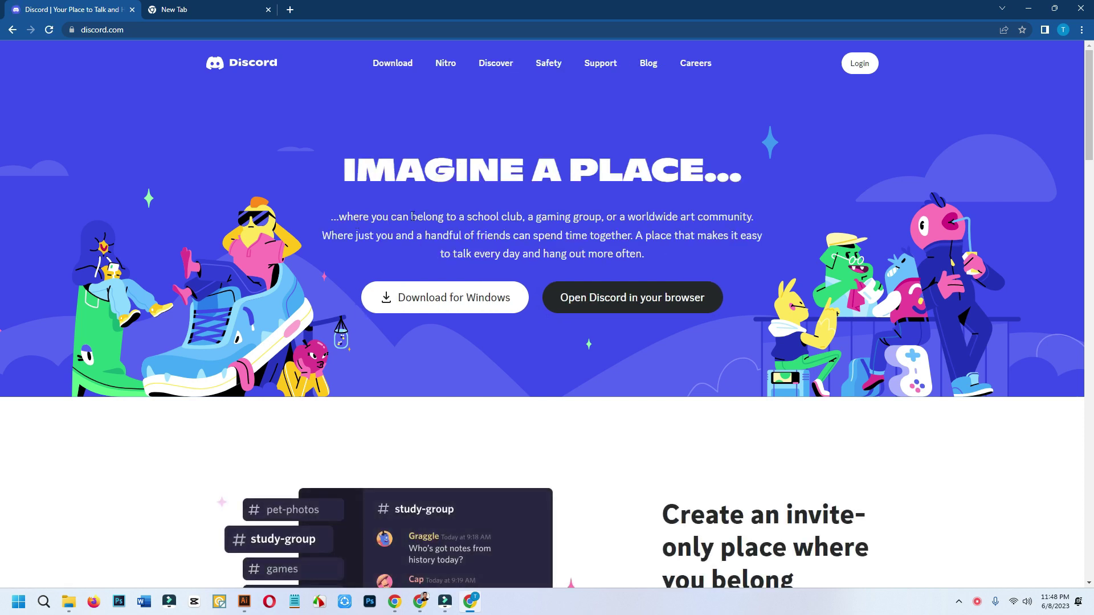
Step: Start using Discord in the browser and register with a chosen username
{"action": "left_click", "coordinate": [644, 299]}
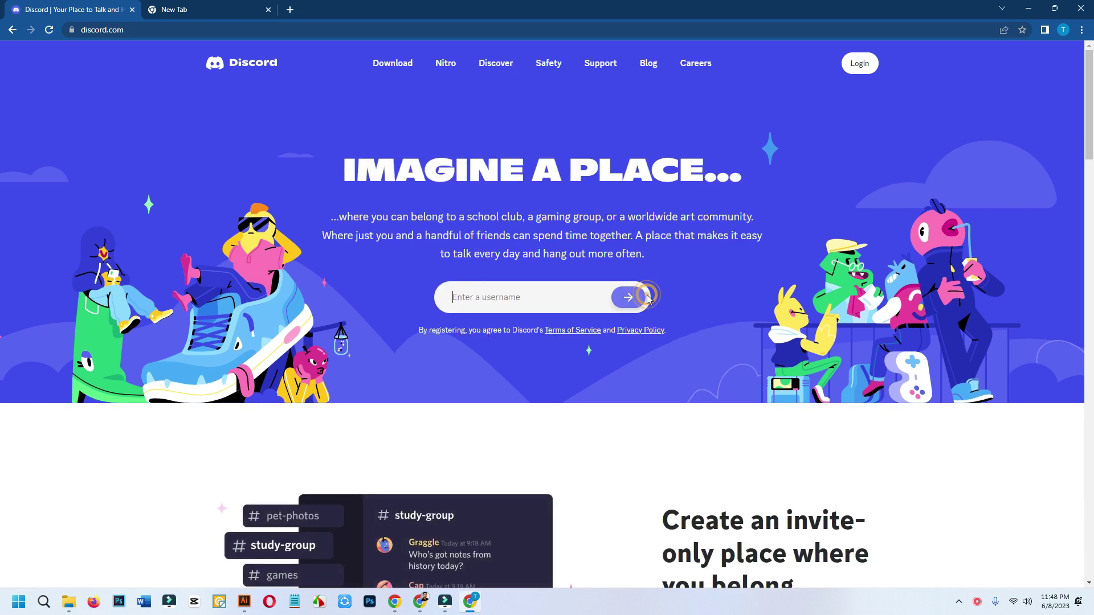
{"action": "left_click", "coordinate": [512, 294]}
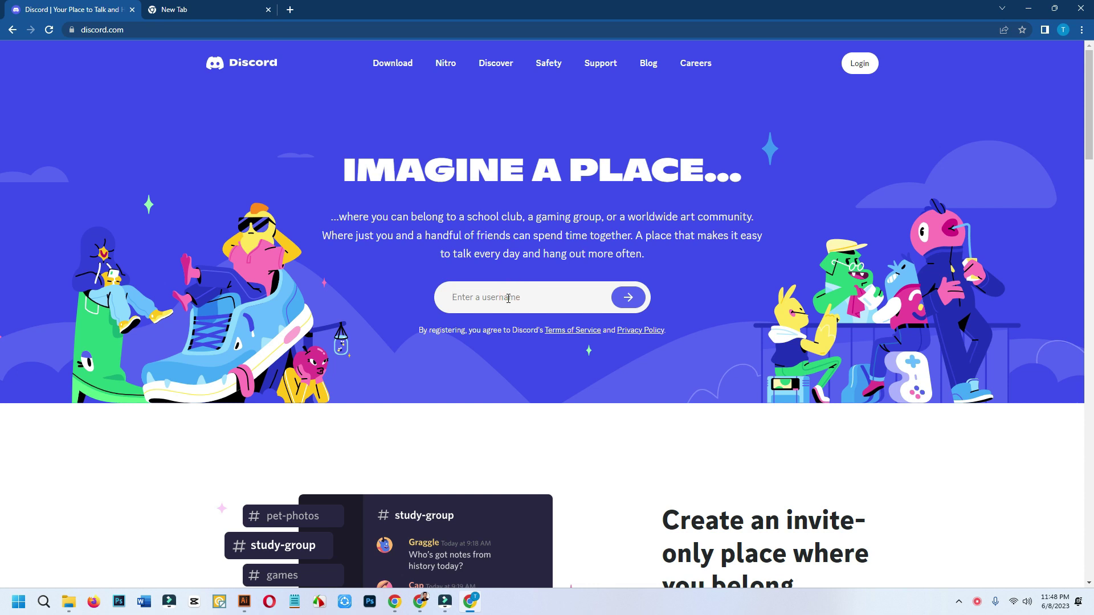
{"action": "type", "text": "kanaihiughugsd"}
{"action": "left_click", "coordinate": [616, 297]}
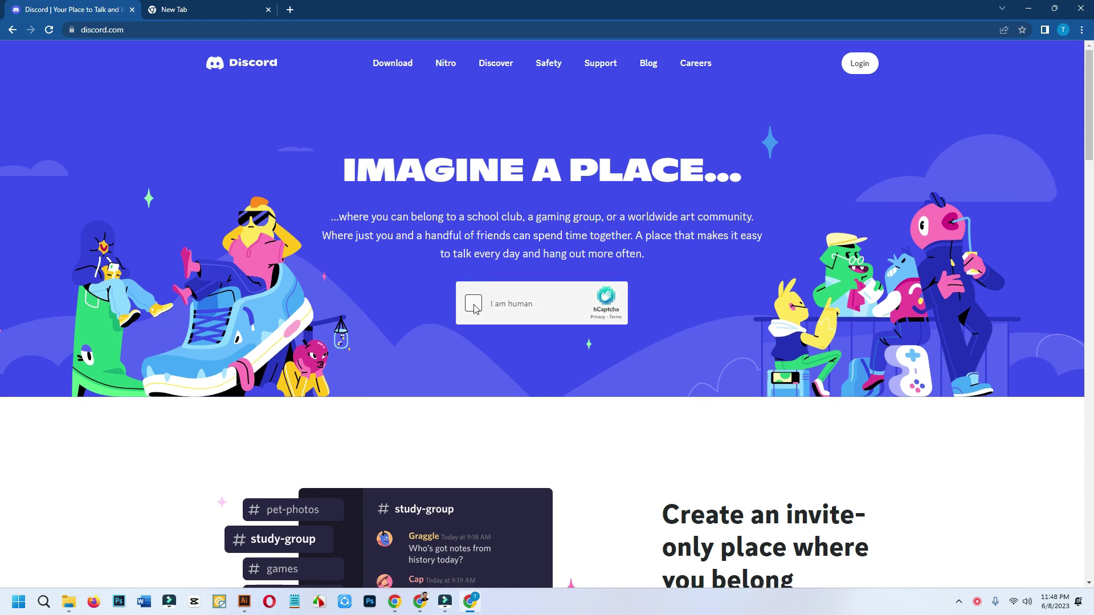
Step: Complete the hCaptcha check by selecting all five fruit images and verifying them
{"action": "left_click", "coordinate": [473, 303]}
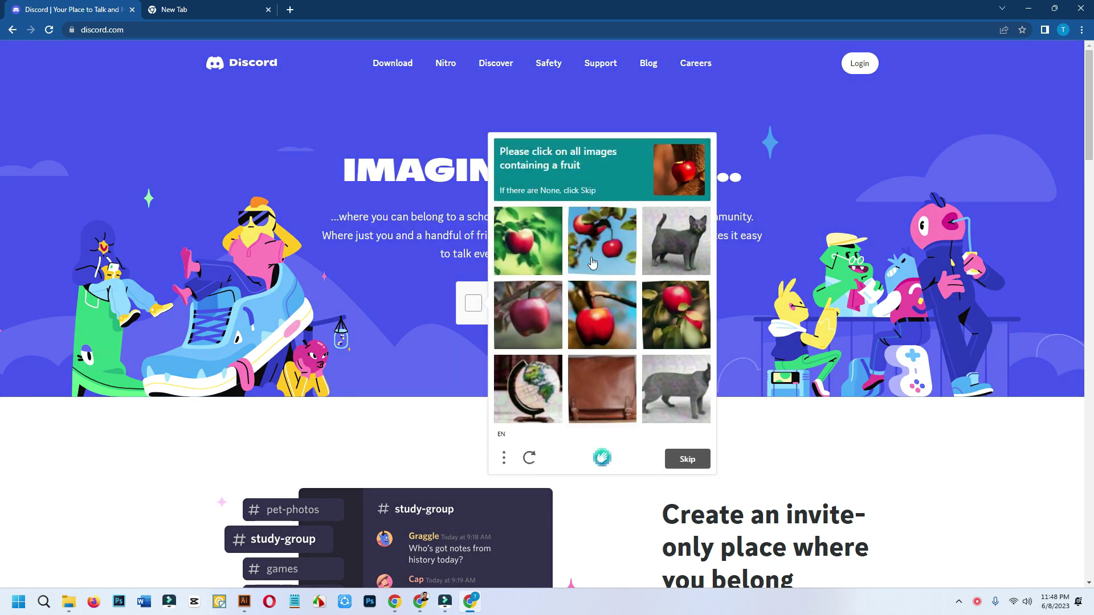
{"action": "left_click", "coordinate": [523, 239]}
{"action": "left_click", "coordinate": [598, 312]}
{"action": "left_click", "coordinate": [675, 314]}
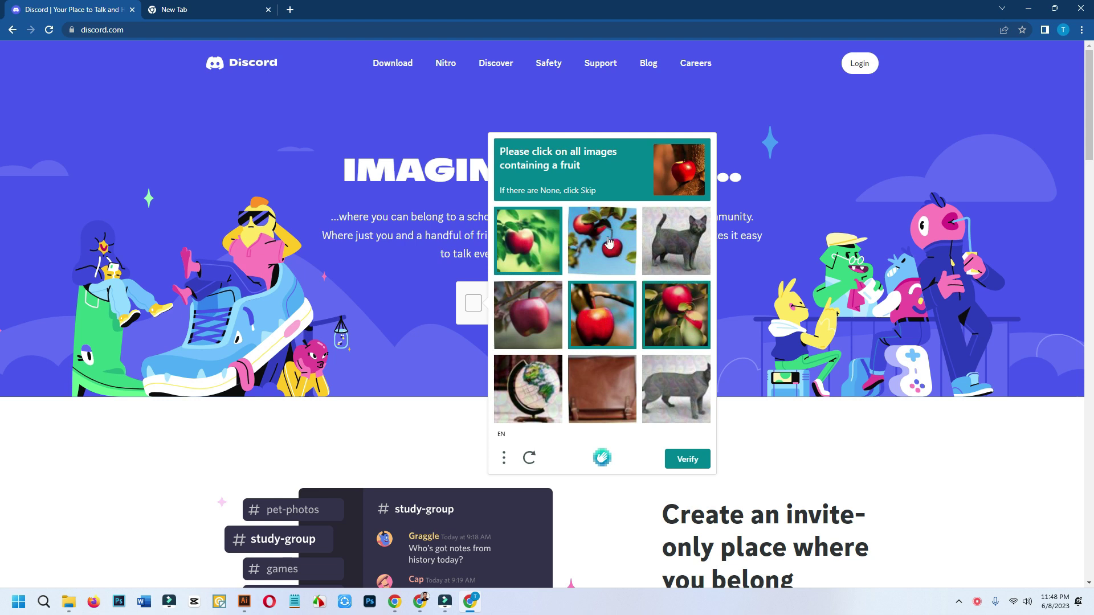
{"action": "left_click", "coordinate": [609, 242]}
{"action": "left_click", "coordinate": [540, 316]}
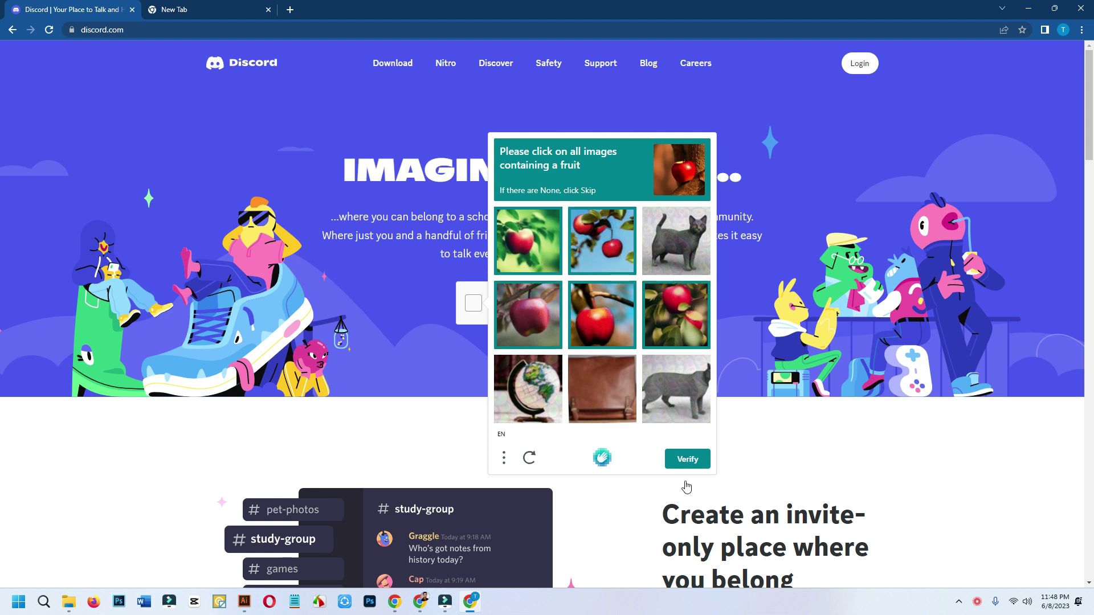
{"action": "left_click", "coordinate": [688, 459]}
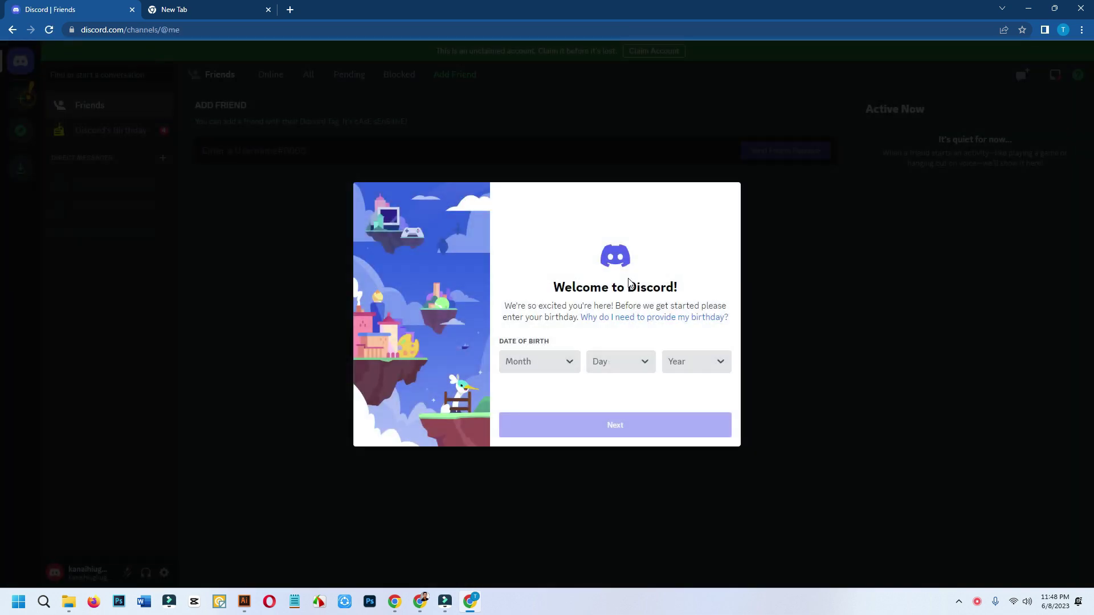
Step: Fill in the month, day and year of the date of birth and continue to server setup
{"action": "left_click", "coordinate": [548, 361]}
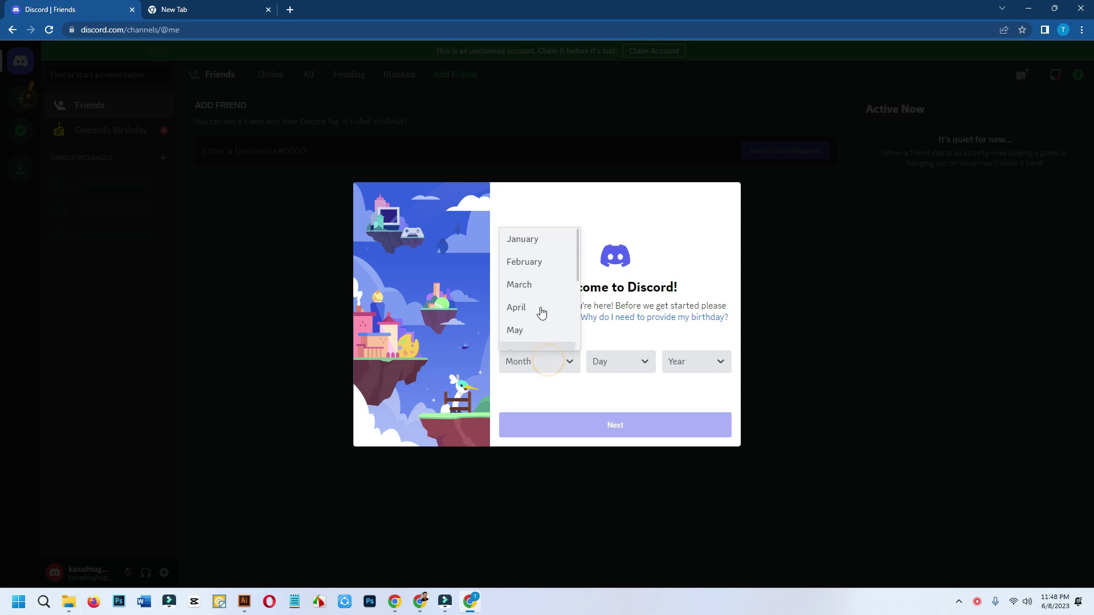
{"action": "left_click", "coordinate": [519, 311]}
{"action": "left_click", "coordinate": [626, 365]}
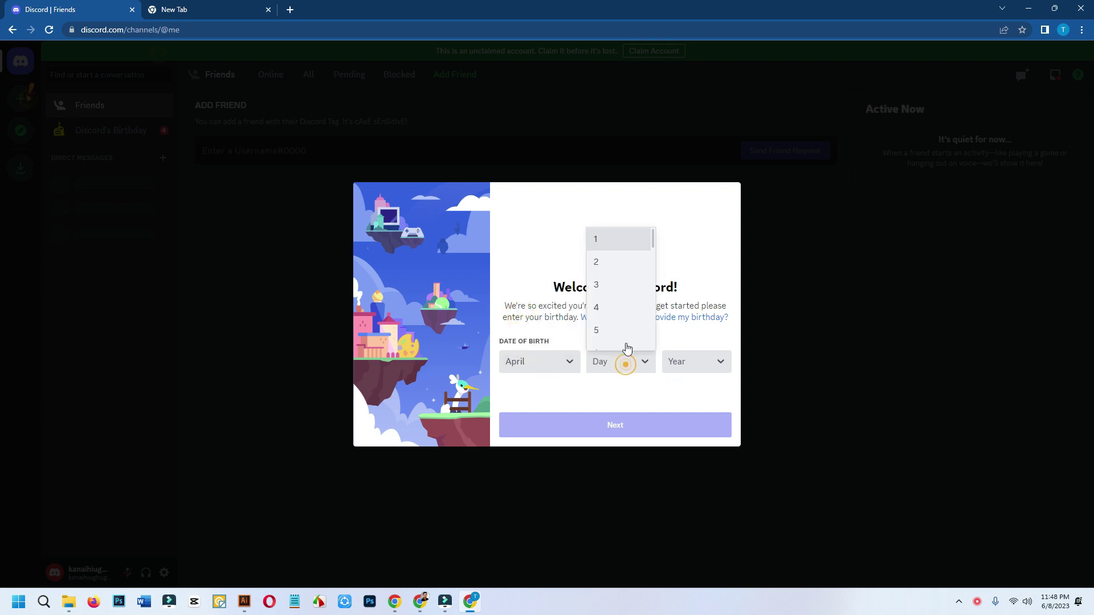
{"action": "left_click", "coordinate": [623, 329]}
{"action": "left_click", "coordinate": [716, 361]}
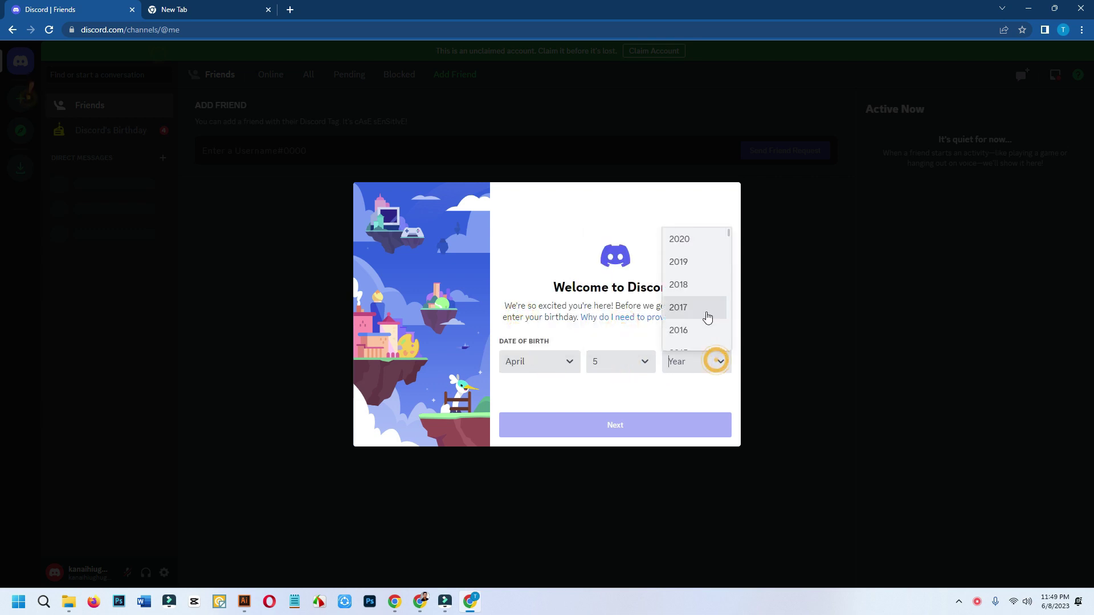
{"action": "scroll", "coordinate": [707, 317], "scroll_direction": "down", "scroll_amount": 3}
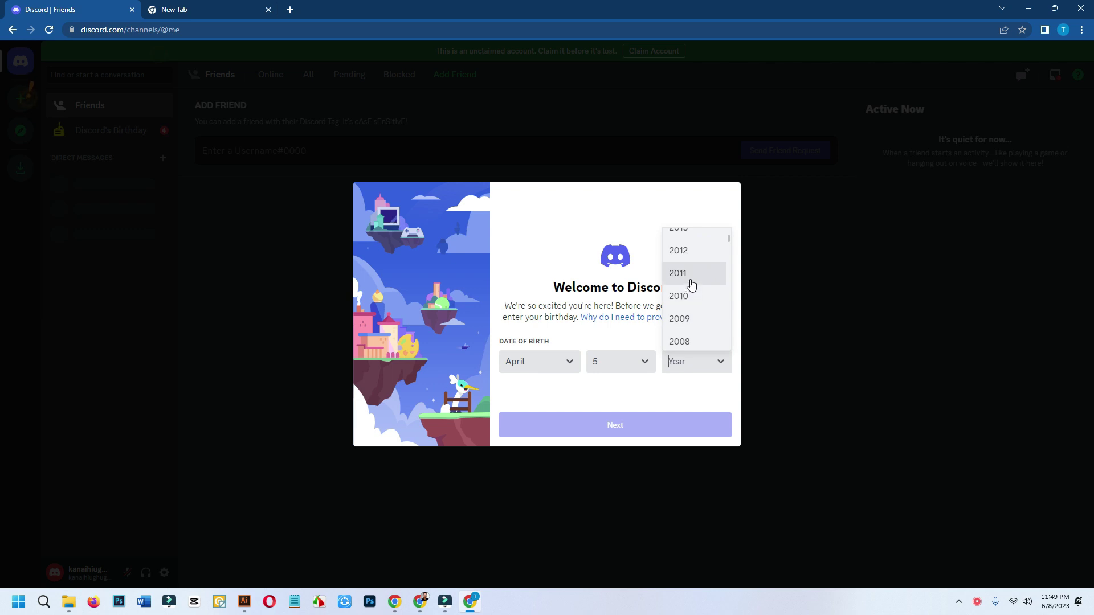
{"action": "scroll", "coordinate": [692, 305], "scroll_direction": "up", "scroll_amount": 3}
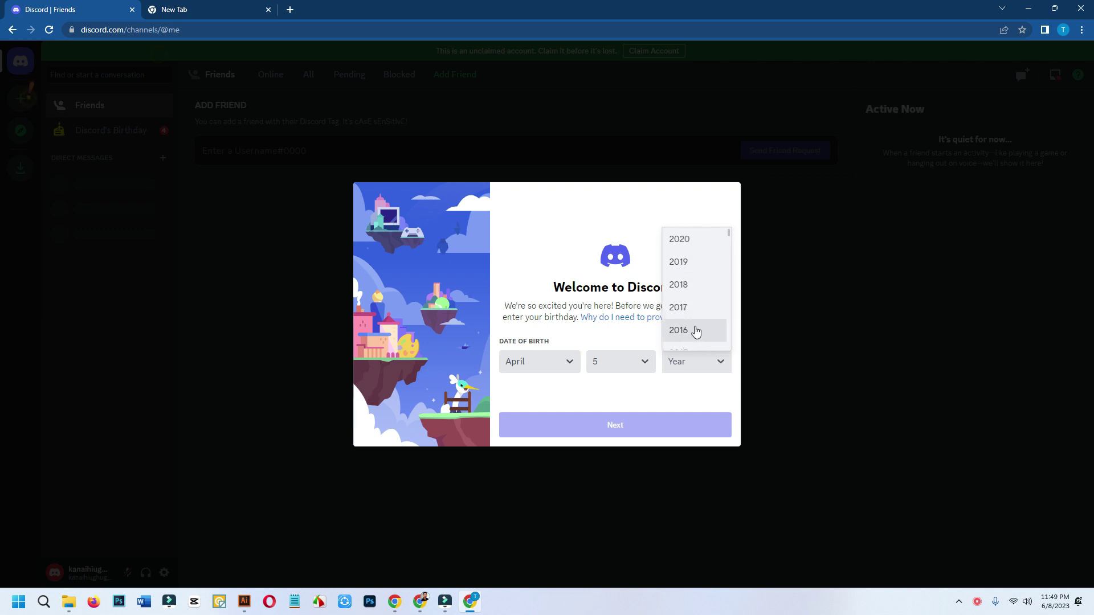
{"action": "scroll", "coordinate": [696, 327], "scroll_direction": "down", "scroll_amount": 10}
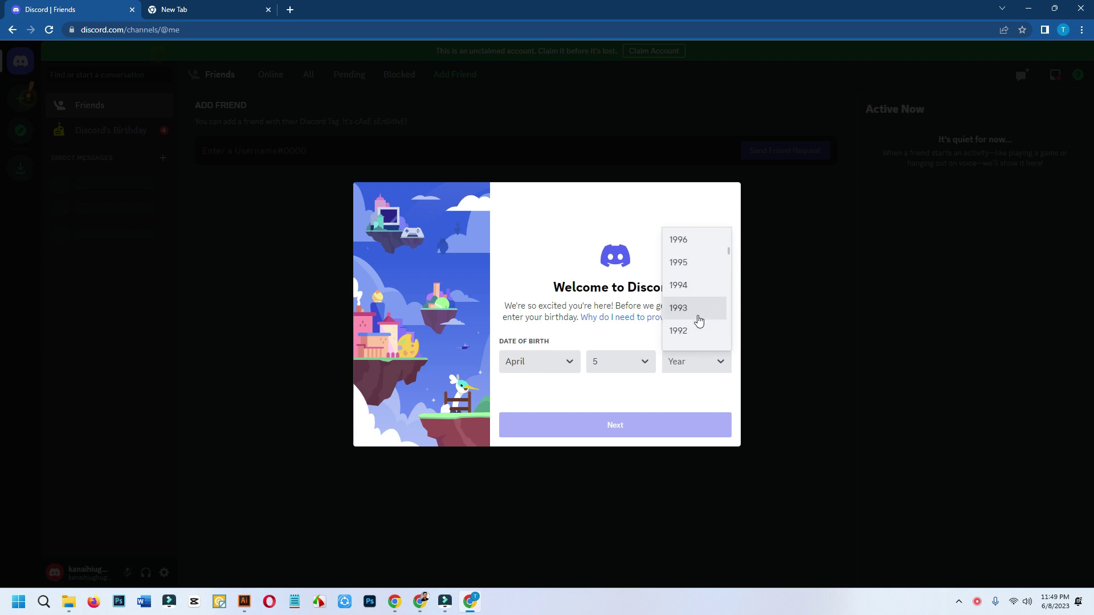
{"action": "scroll", "coordinate": [699, 321], "scroll_direction": "down", "scroll_amount": 1}
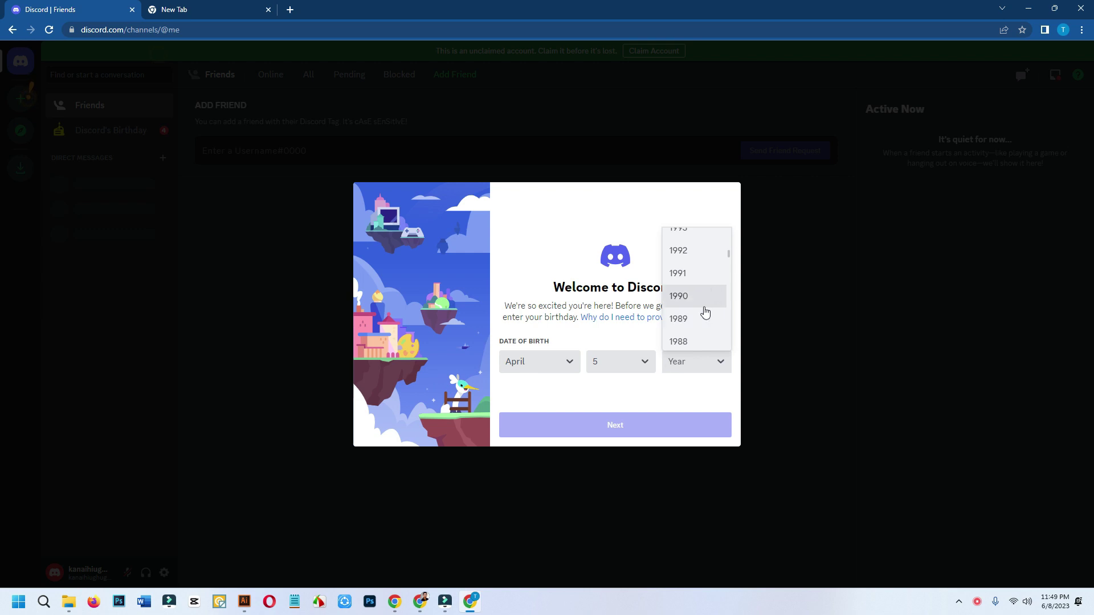
{"action": "scroll", "coordinate": [699, 308], "scroll_direction": "down", "scroll_amount": 1}
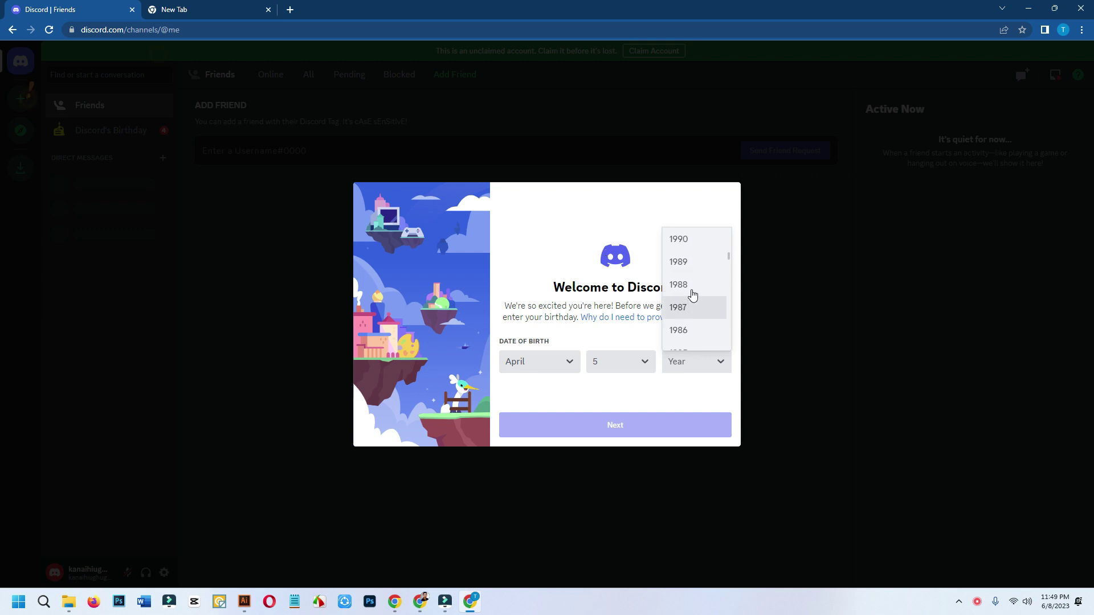
{"action": "scroll", "coordinate": [702, 287], "scroll_direction": "down", "scroll_amount": 1}
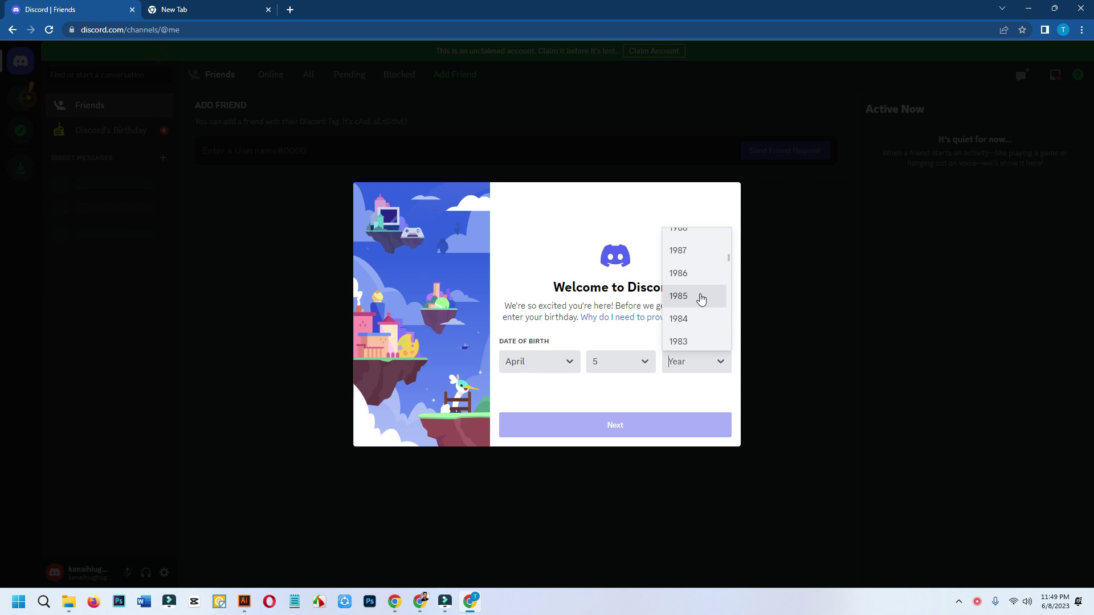
{"action": "left_click", "coordinate": [687, 251]}
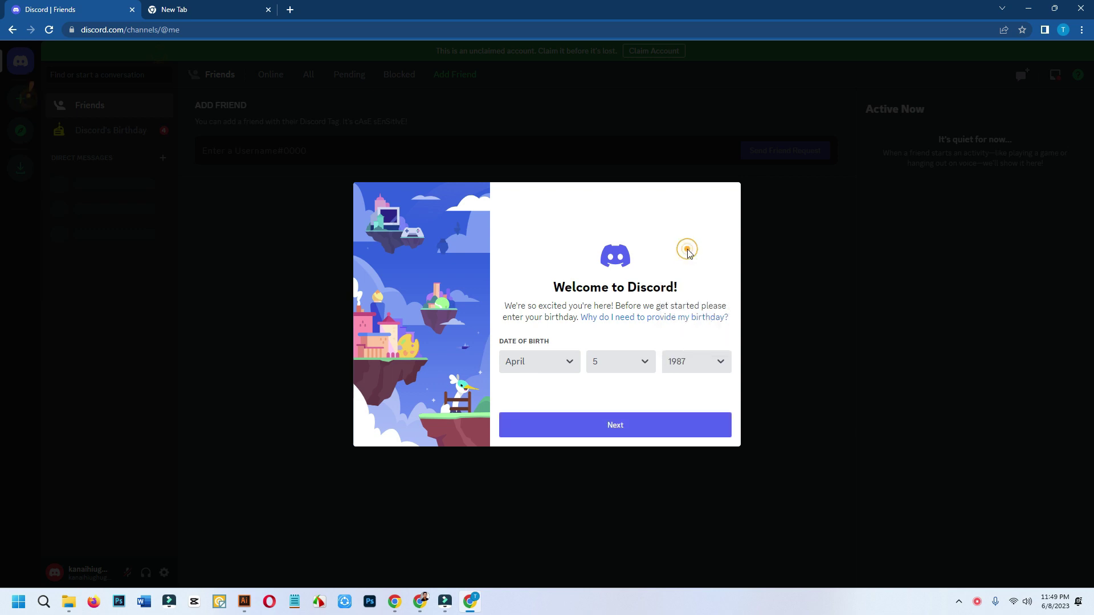
{"action": "left_click", "coordinate": [668, 431]}
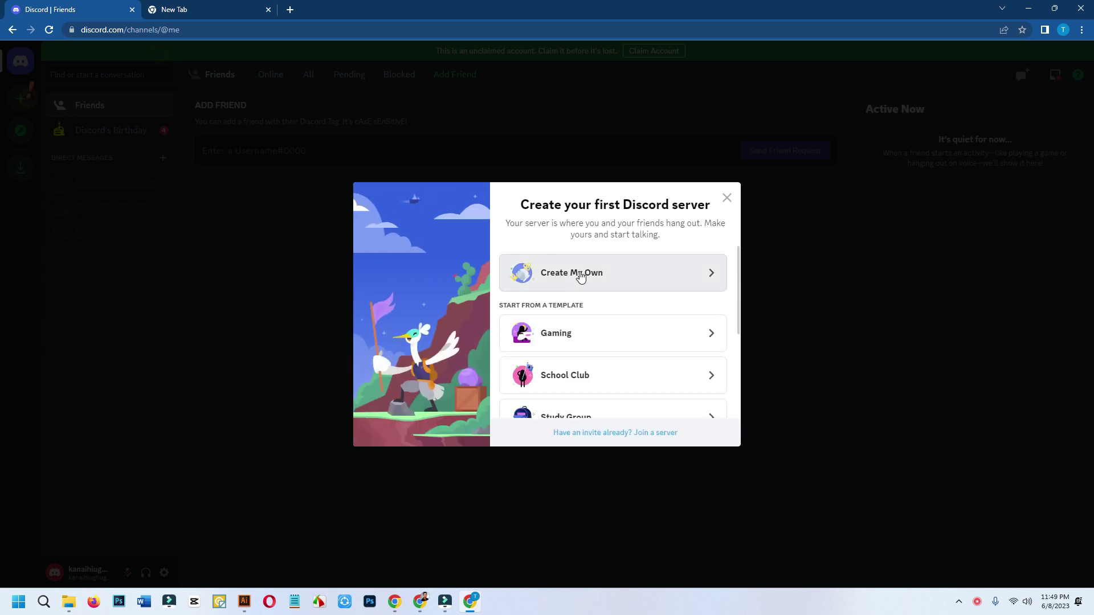
Step: Create a custom server for me and my friends, named "Freelancer" followed by the owner's name
{"action": "left_click", "coordinate": [598, 274]}
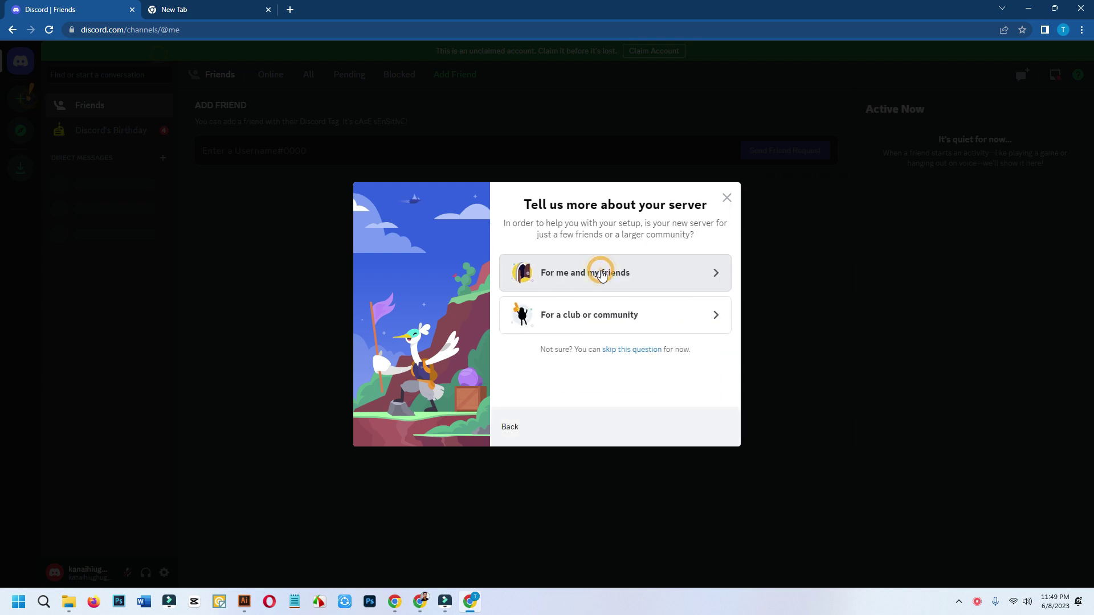
{"action": "left_click", "coordinate": [637, 276]}
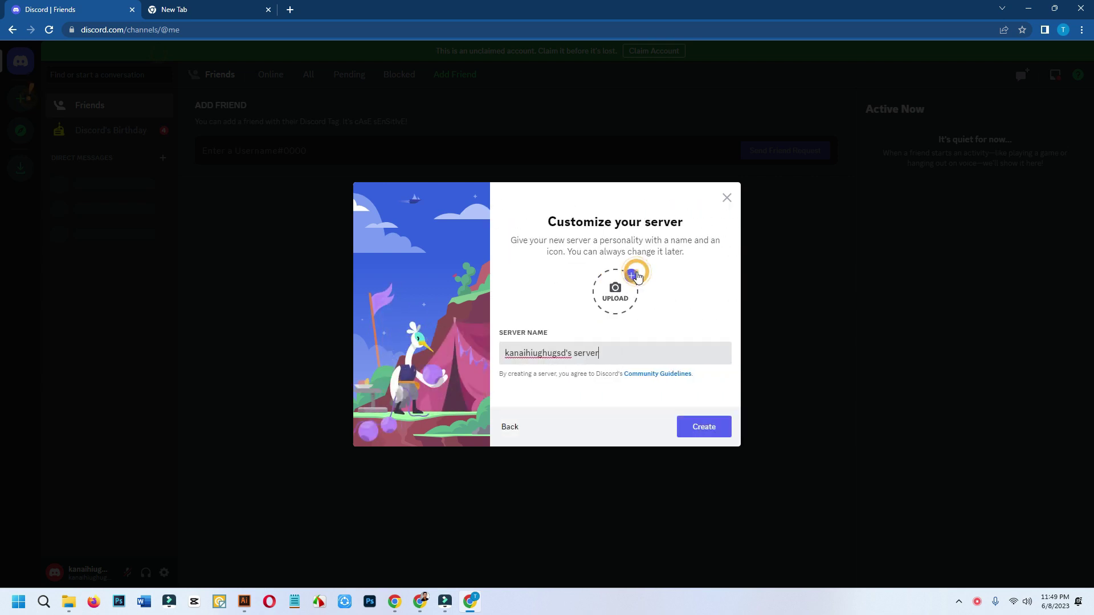
{"action": "triple_click", "coordinate": [619, 355]}
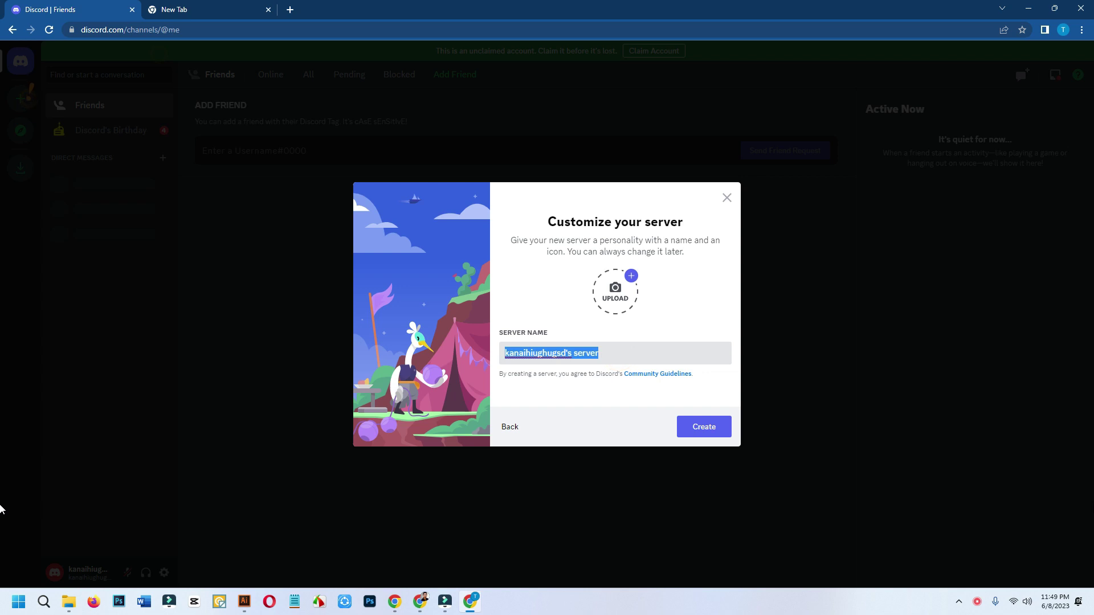
{"action": "type", "text": "kanay lal"}
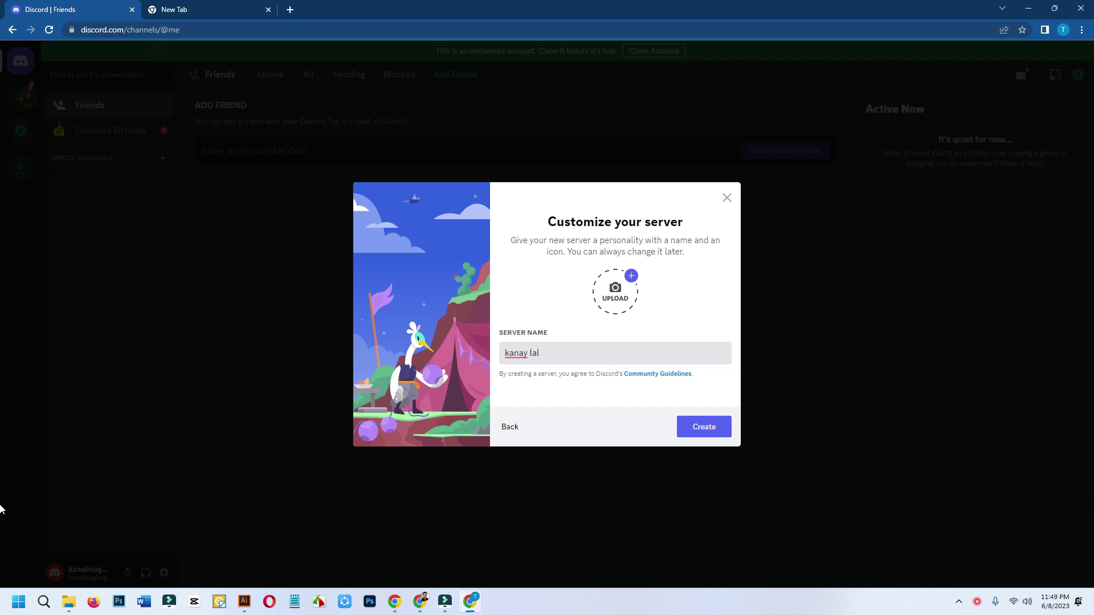
{"action": "key", "text": "Home"}
{"action": "type", "text": "free"}
{"action": "key", "text": "shift+Home"}
{"action": "key", "text": "BackSpace"}
{"action": "type", "text": "Freelancer"}
{"action": "left_click", "coordinate": [715, 428]}
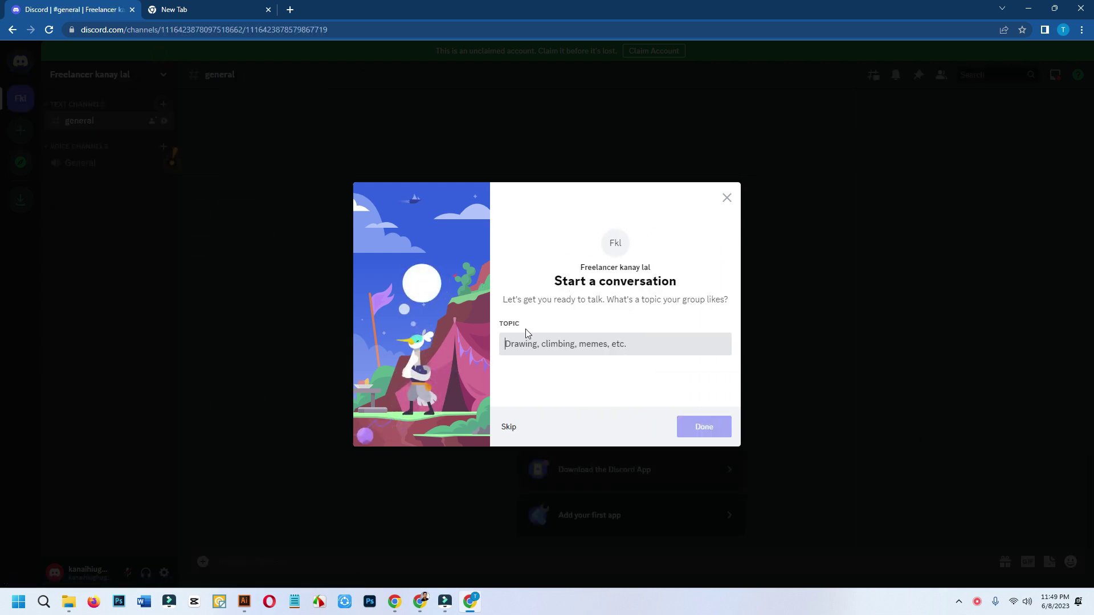
Step: Skip setting a conversation topic for the group and go to the finished server
{"action": "left_click", "coordinate": [555, 344]}
{"action": "type", "text": "dra"}
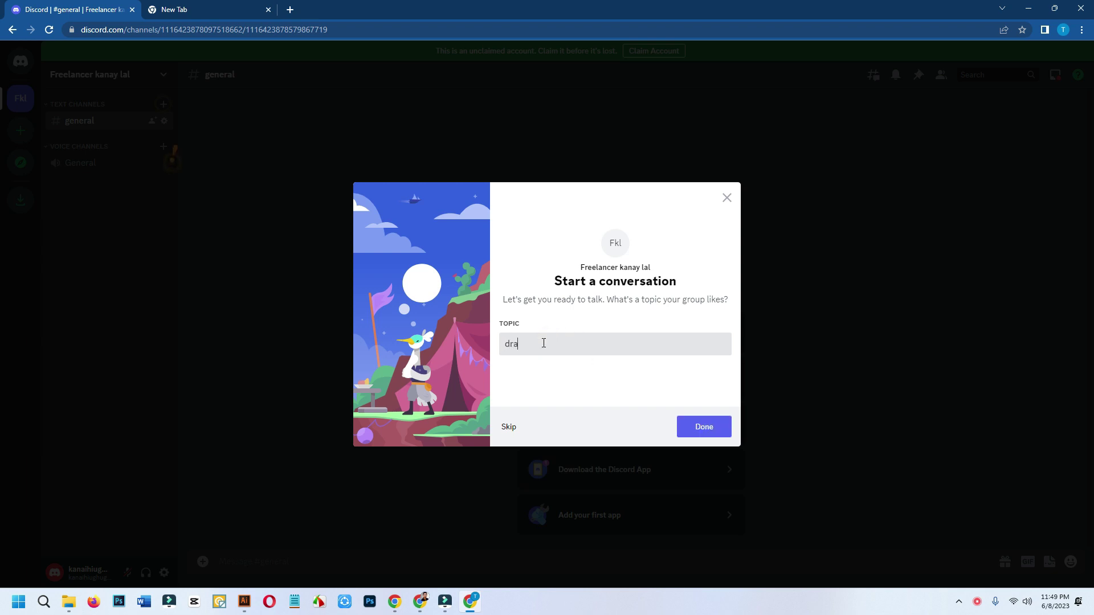
{"action": "type", "text": "wing, desi"}
{"action": "left_click", "coordinate": [510, 427]}
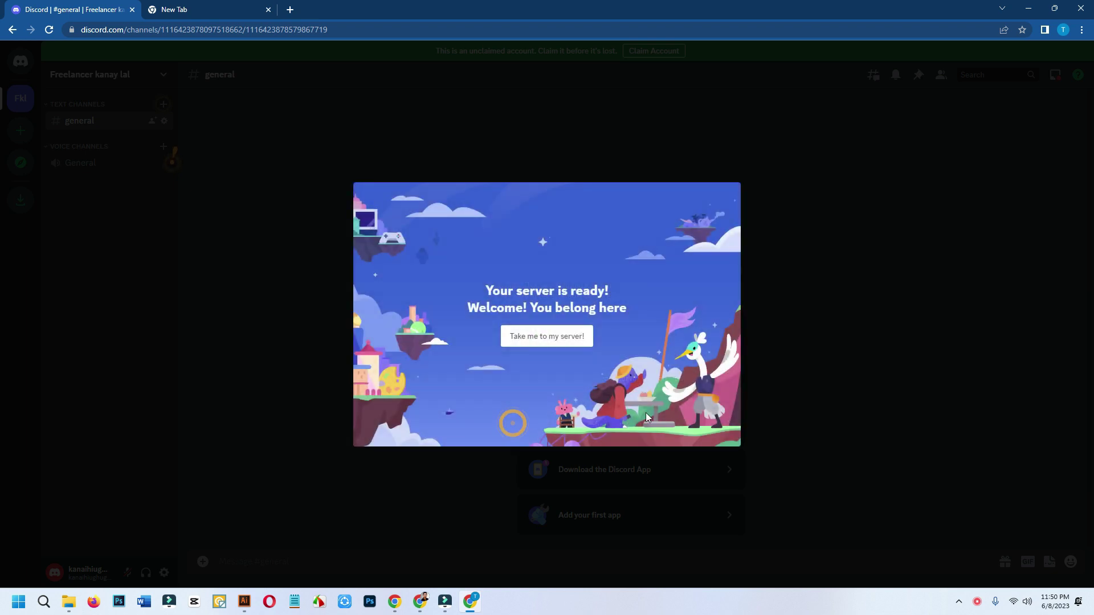
{"action": "left_click", "coordinate": [573, 342]}
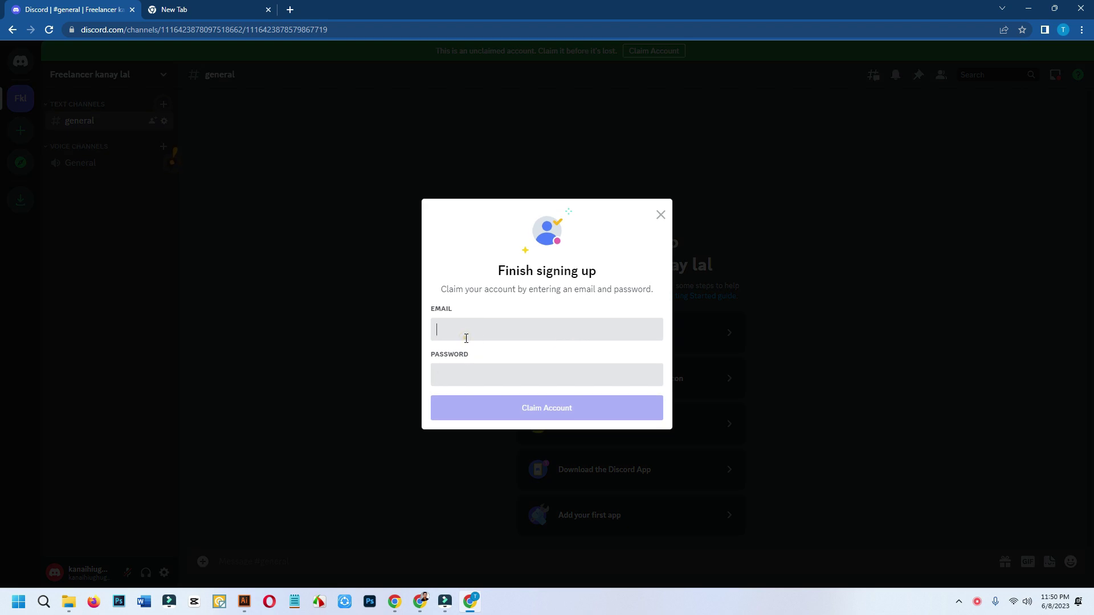
Step: Dismiss the Google password-saving offer and close this browser window without claiming the account, returning to the Discord window that is already signed in
{"action": "left_click", "coordinate": [466, 338]}
{"action": "left_click", "coordinate": [462, 368]}
{"action": "left_click", "coordinate": [569, 405]}
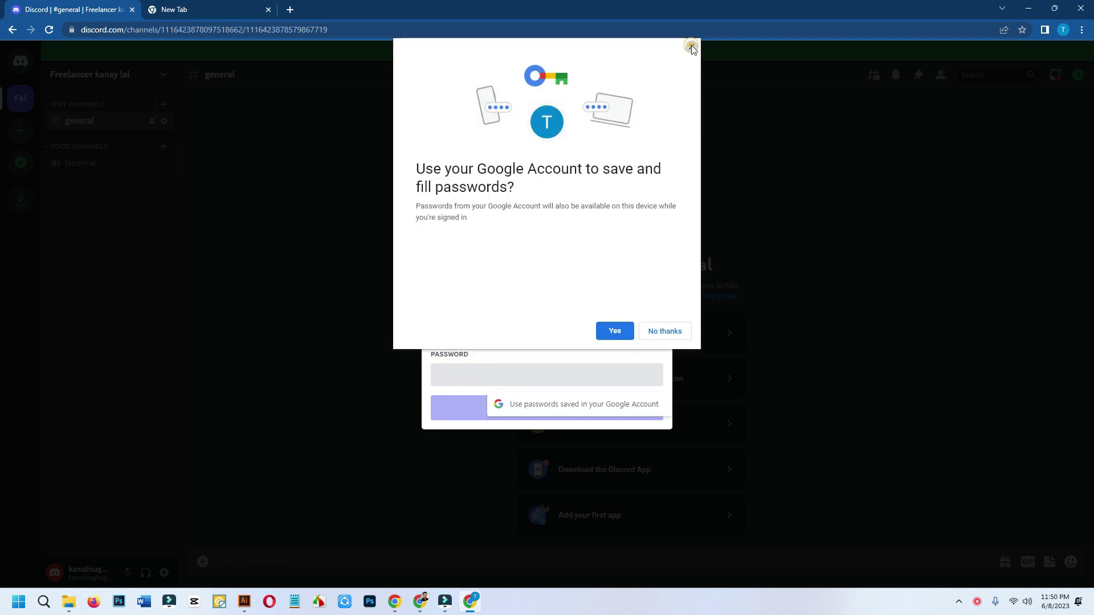
{"action": "left_click", "coordinate": [691, 47]}
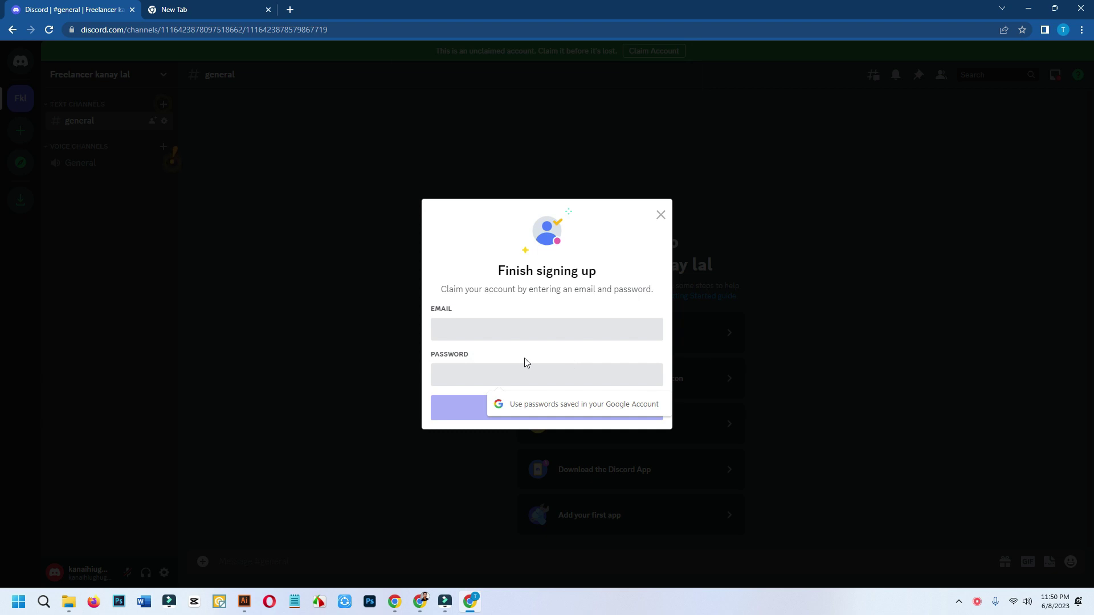
{"action": "left_click", "coordinate": [461, 325]}
{"action": "left_click", "coordinate": [449, 370]}
{"action": "left_click", "coordinate": [454, 331]}
{"action": "left_click", "coordinate": [465, 374]}
{"action": "left_click", "coordinate": [550, 287]}
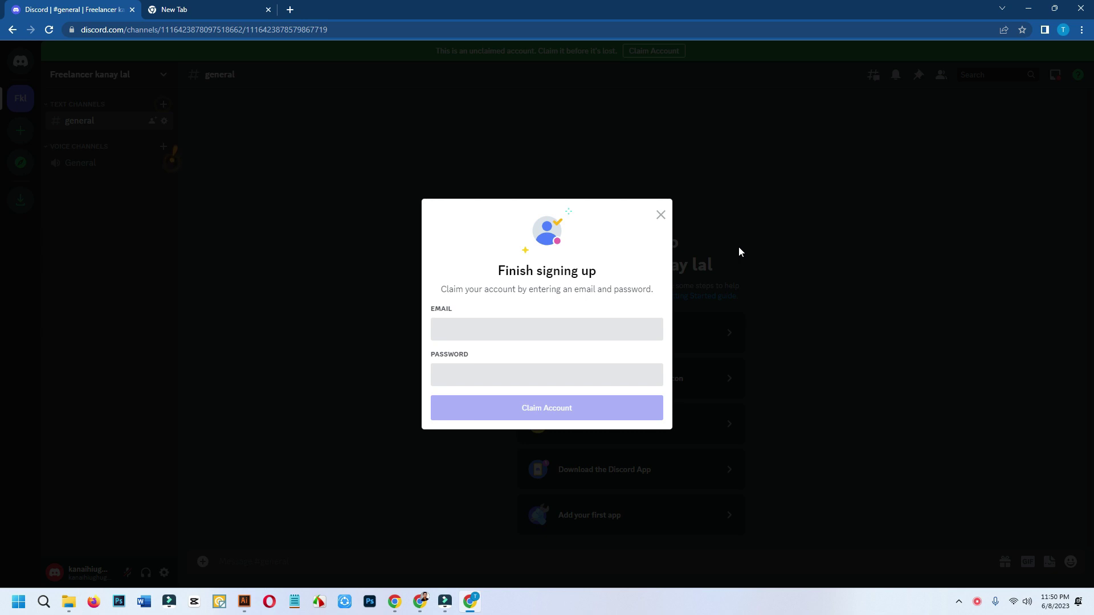
{"action": "left_click", "coordinate": [1081, 8]}
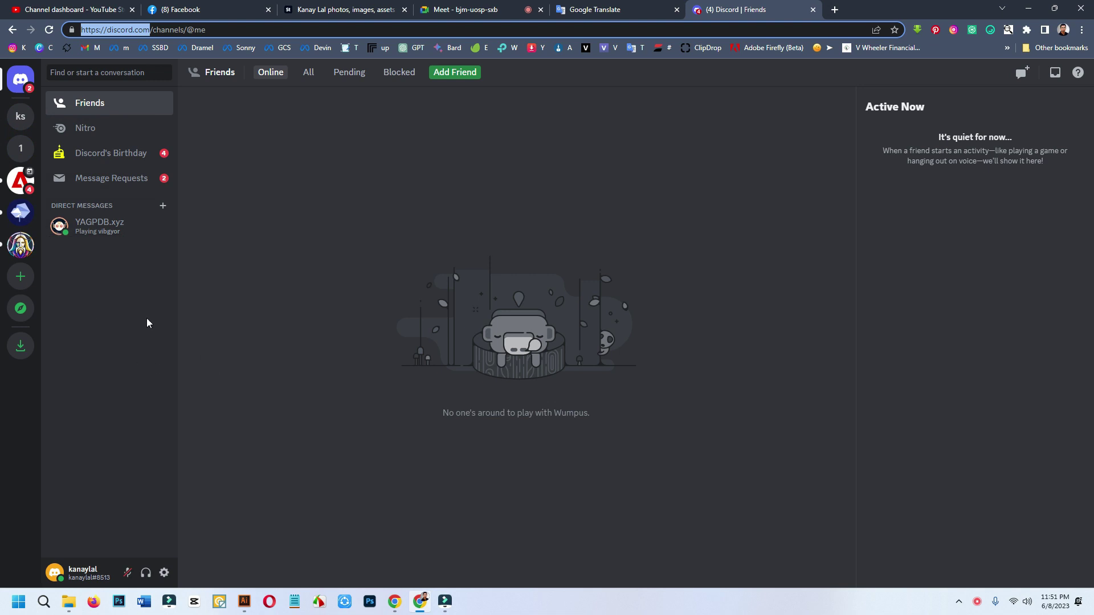
{"action": "left_click", "coordinate": [20, 278]}
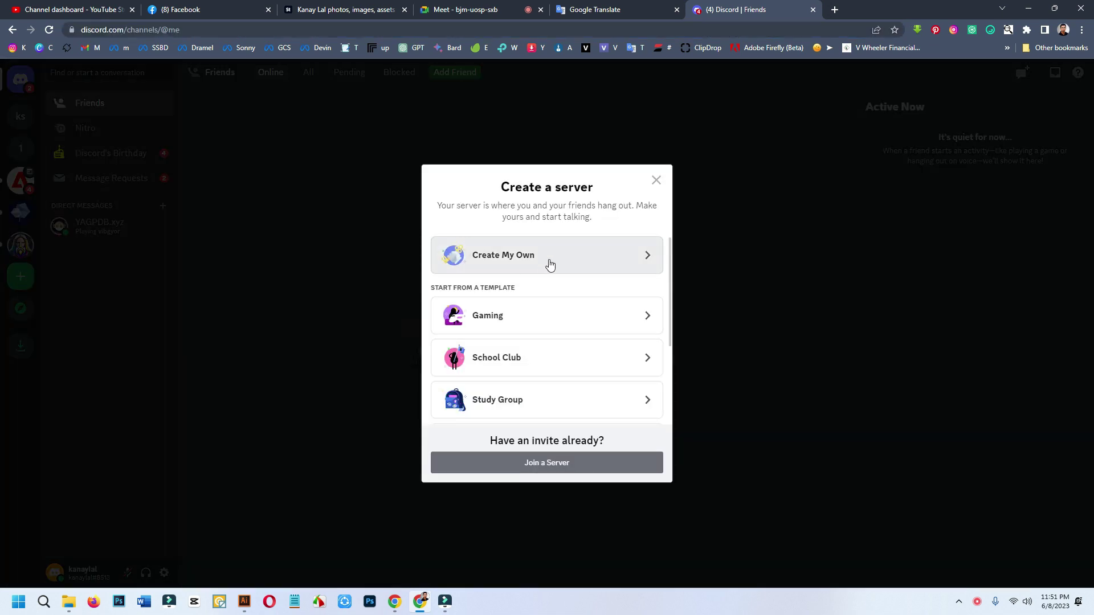
{"action": "left_click", "coordinate": [548, 263]}
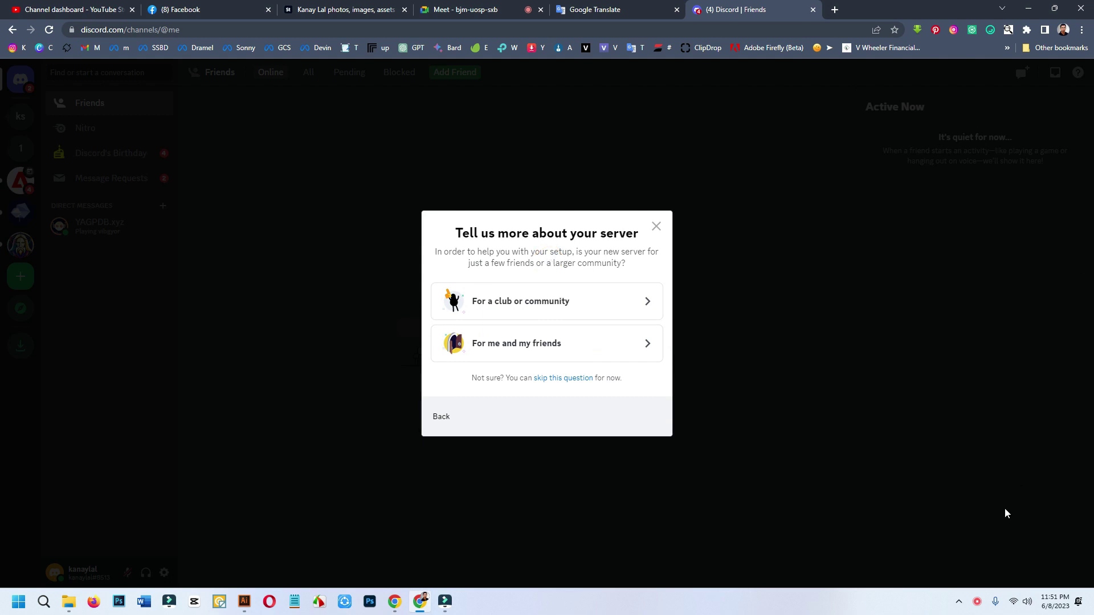
{"action": "left_click", "coordinate": [654, 226]}
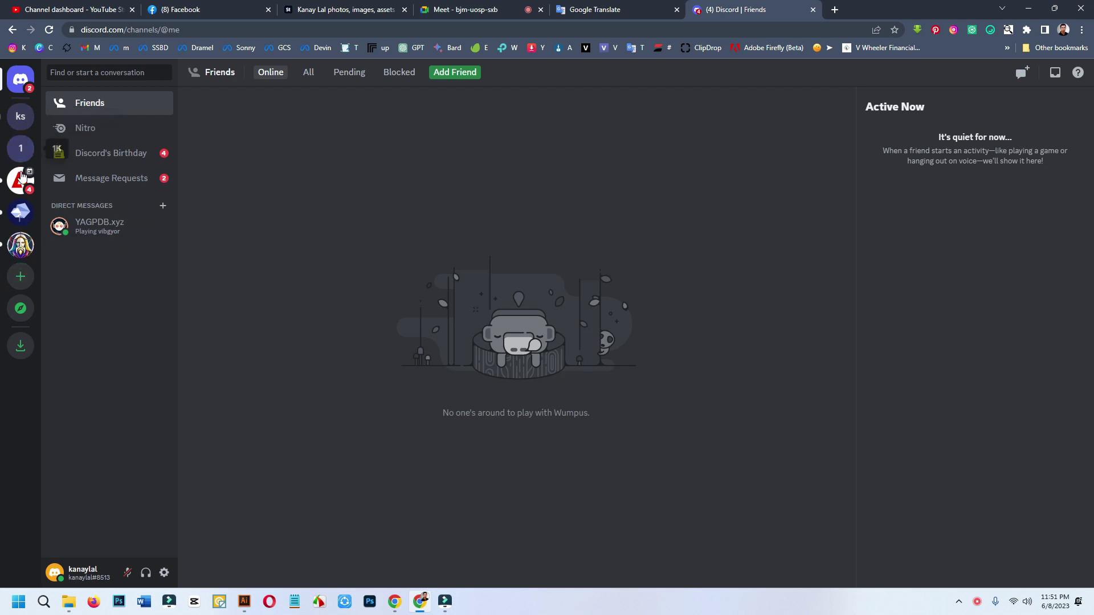
Step: Create a custom server for a club or community, named "blueWhillow"
{"action": "left_click", "coordinate": [20, 279]}
{"action": "left_click", "coordinate": [477, 254]}
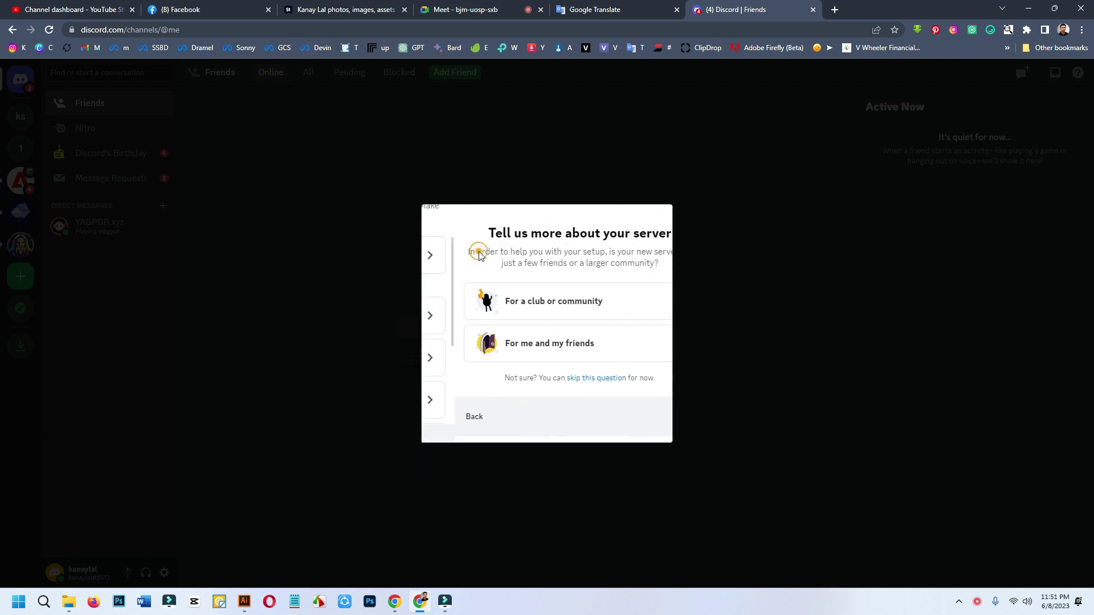
{"action": "left_click", "coordinate": [516, 298]}
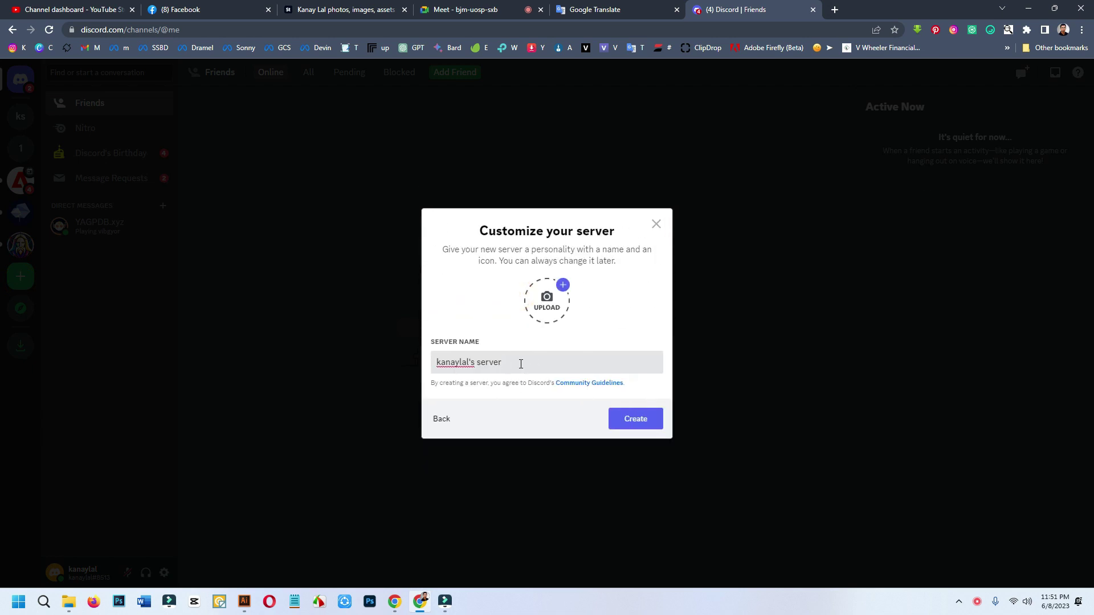
{"action": "left_click_drag", "start_coordinate": [520, 364], "coordinate": [406, 356]}
{"action": "type", "text": "bluw"}
{"action": "type", "text": "eWhil"}
{"action": "type", "text": "low"}
{"action": "left_click", "coordinate": [634, 419]}
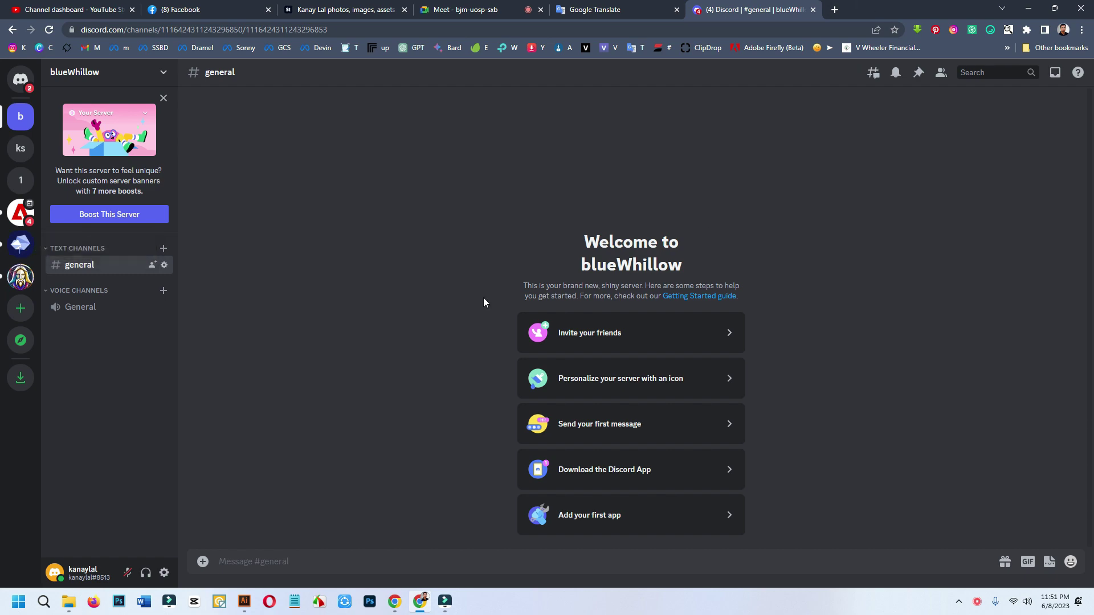
Step: Search Google for "blue willow ai" in a new browser tab
{"action": "left_click", "coordinate": [834, 9]}
{"action": "left_click", "coordinate": [770, 29]}
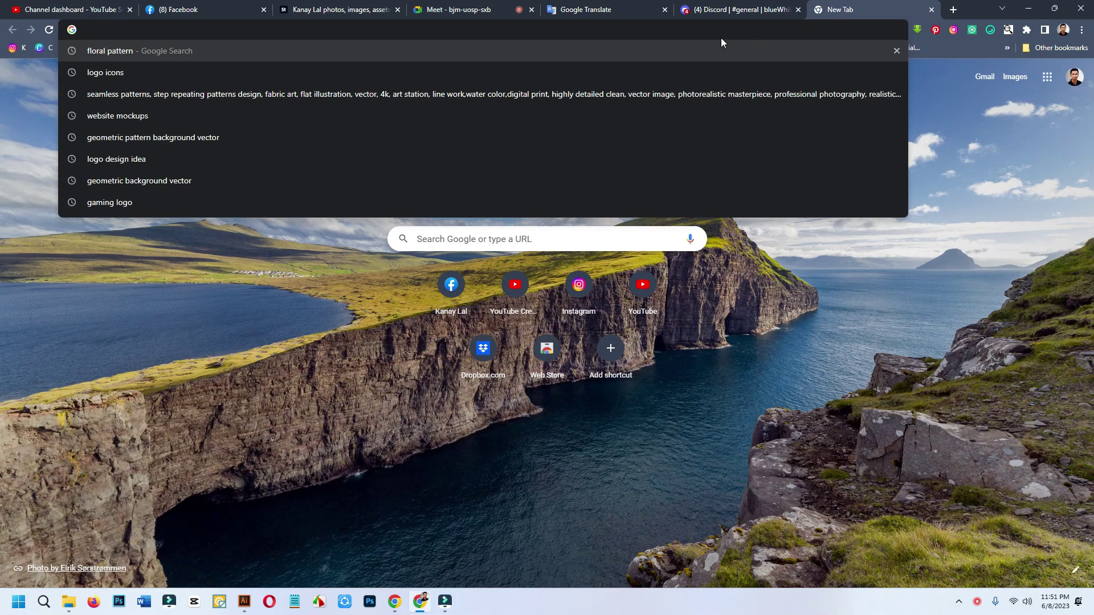
{"action": "type", "text": "bluewillow.ai"}
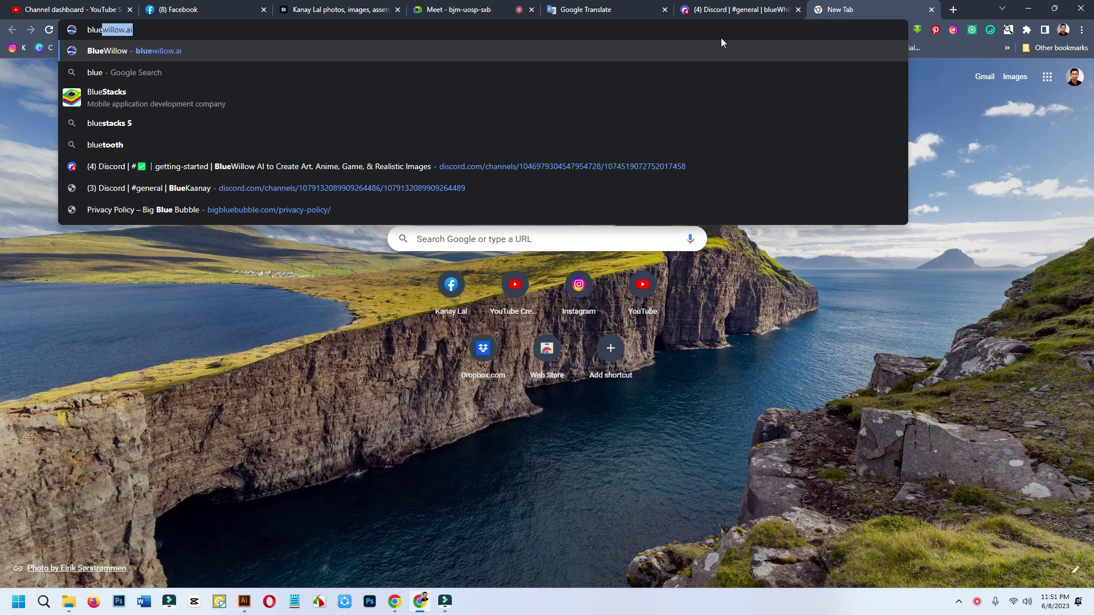
{"action": "left_click", "coordinate": [192, 30]}
{"action": "left_click_drag", "start_coordinate": [167, 30], "coordinate": [88, 35]}
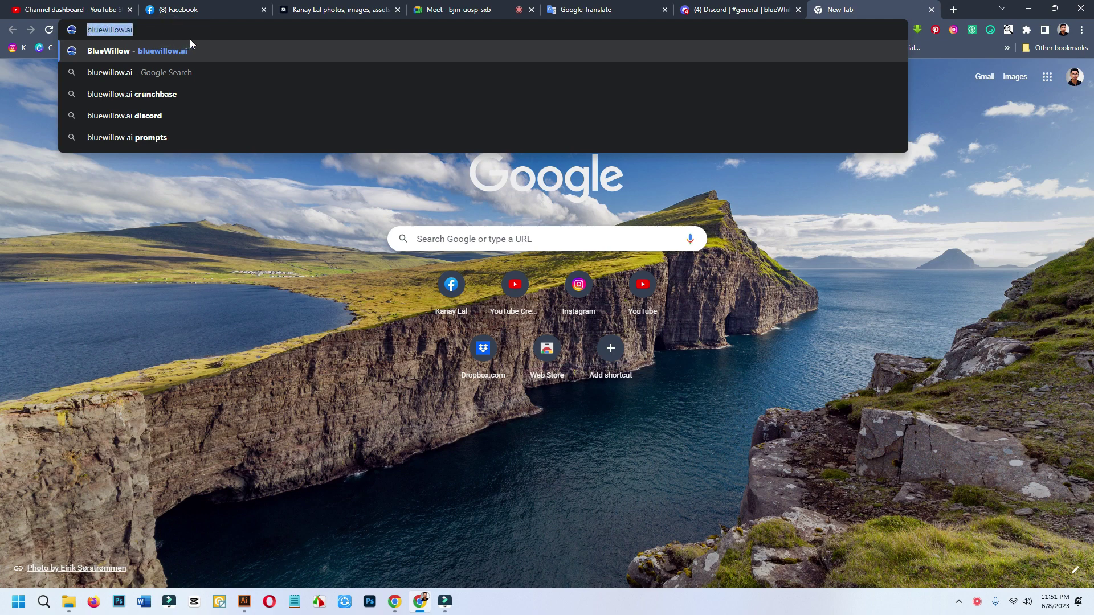
{"action": "left_click", "coordinate": [162, 33]}
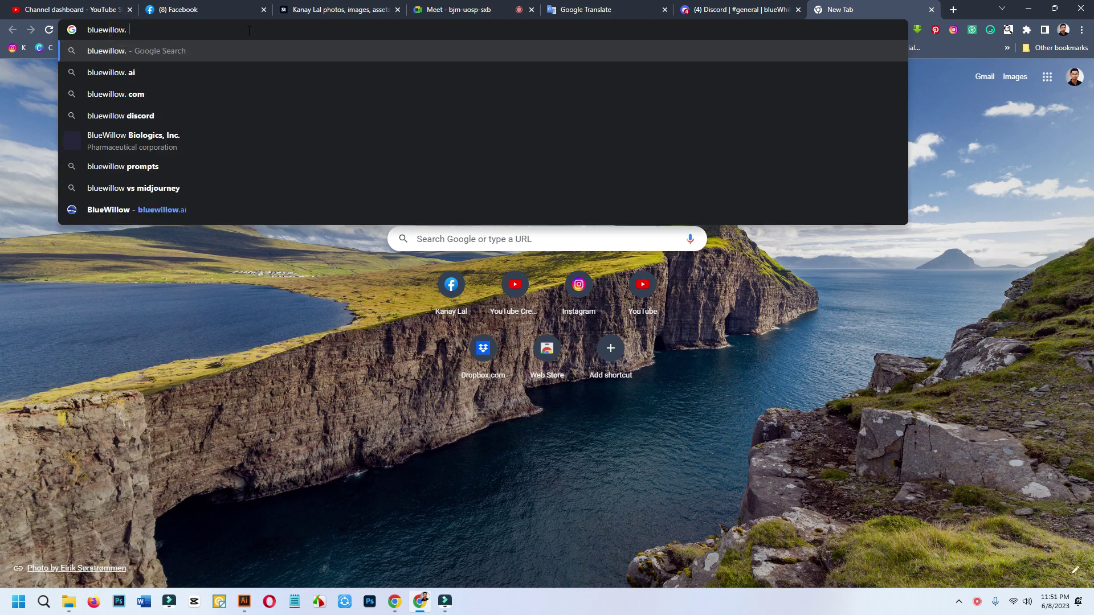
{"action": "key", "text": "BackSpace"}
{"action": "key", "text": "BackSpace"}
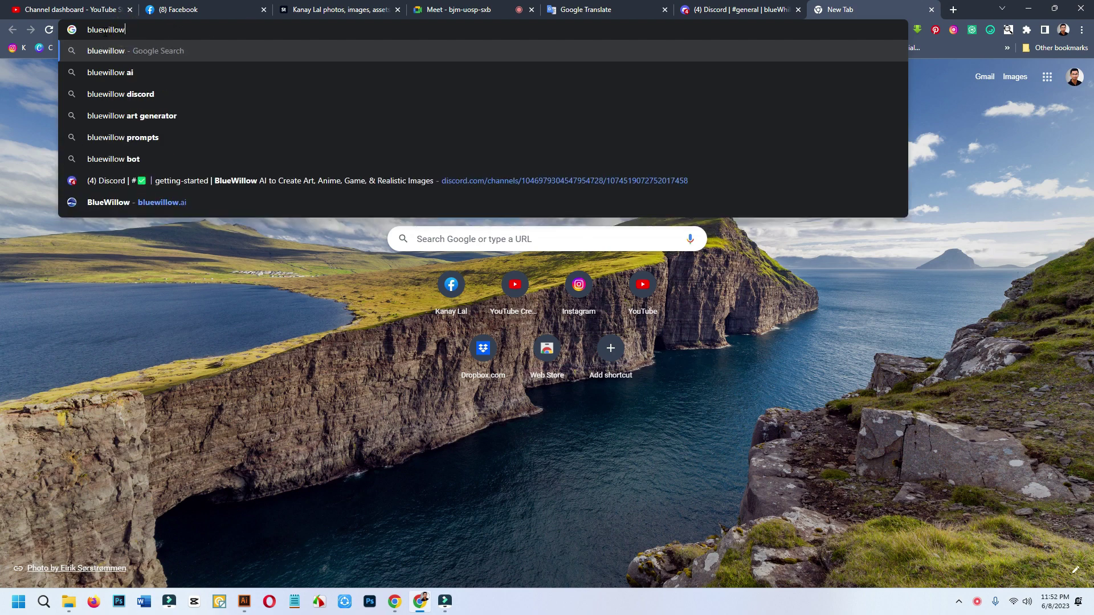
{"action": "left_click", "coordinate": [103, 31]}
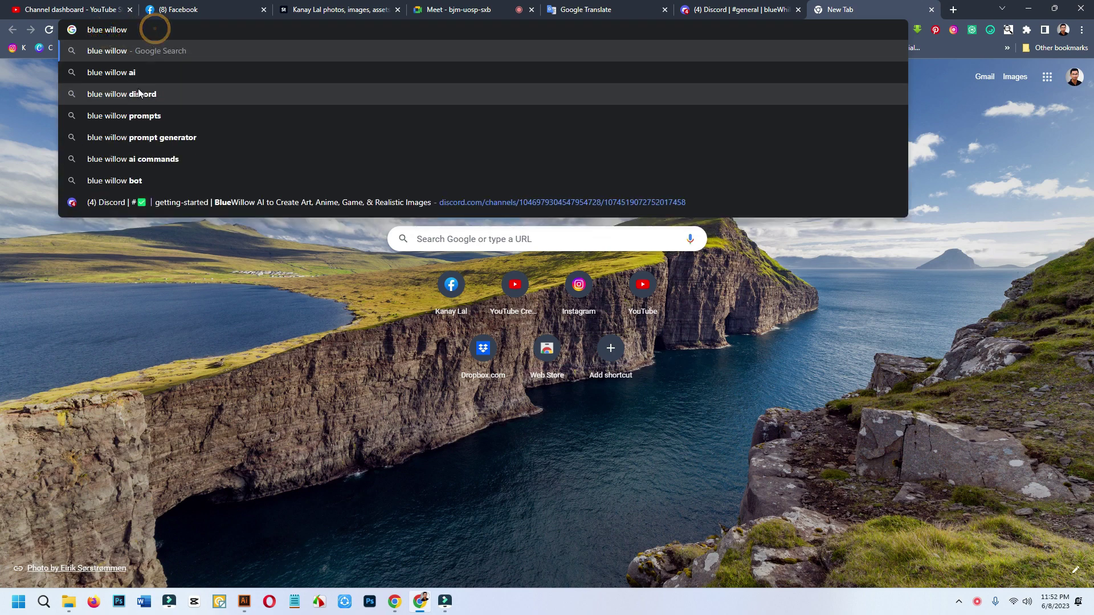
{"action": "left_click", "coordinate": [111, 74]}
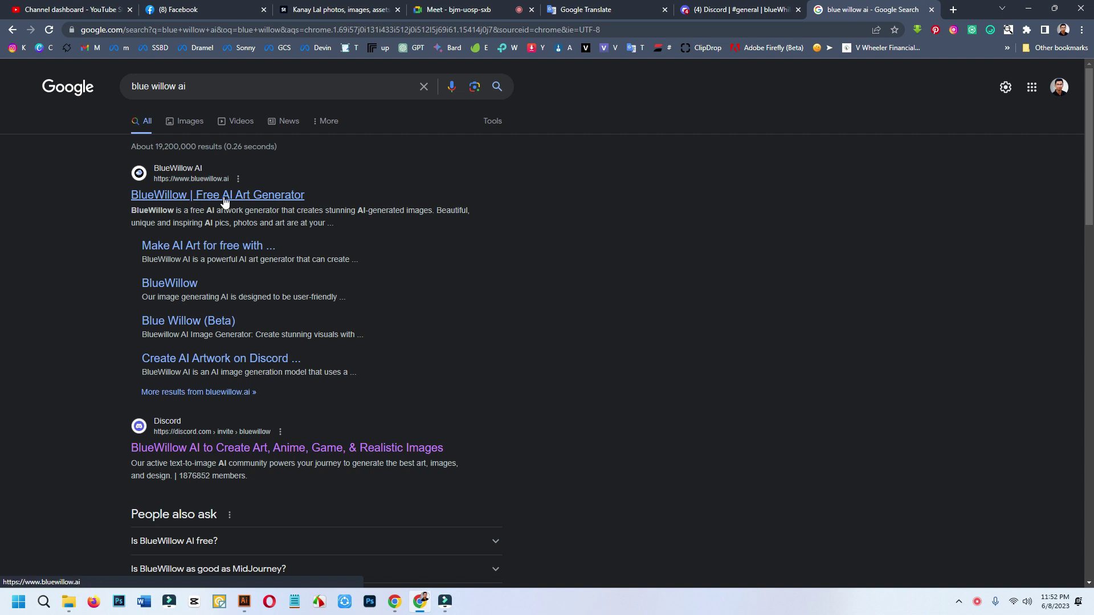
Step: Open the BlueWillow AI Discord invitation from the search results and accept the invite
{"action": "scroll", "coordinate": [205, 193], "scroll_direction": "down", "scroll_amount": 3}
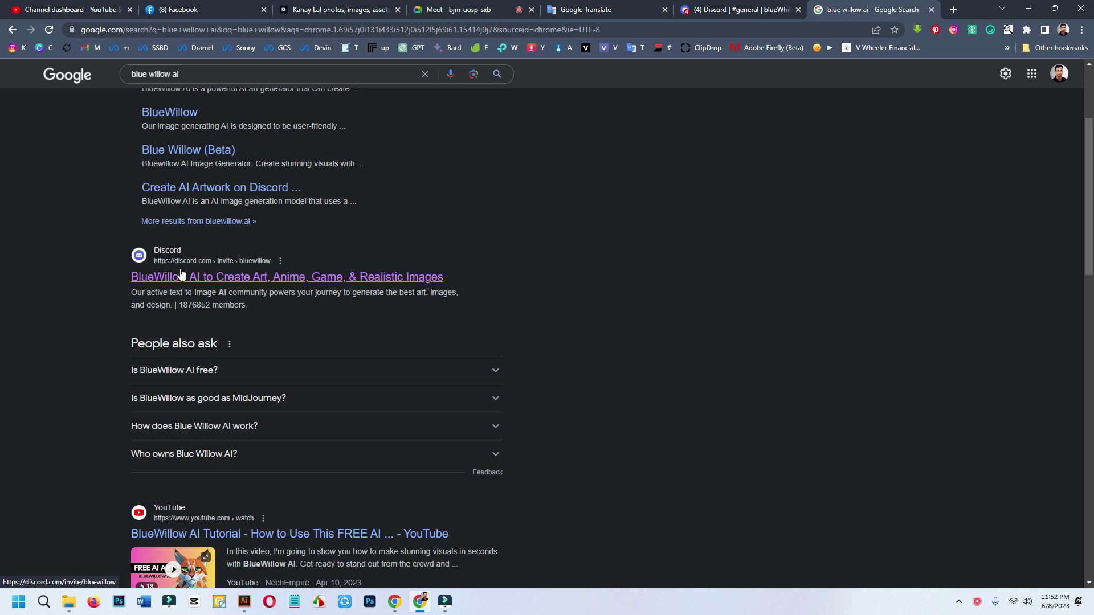
{"action": "scroll", "coordinate": [201, 277], "scroll_direction": "up", "scroll_amount": 2}
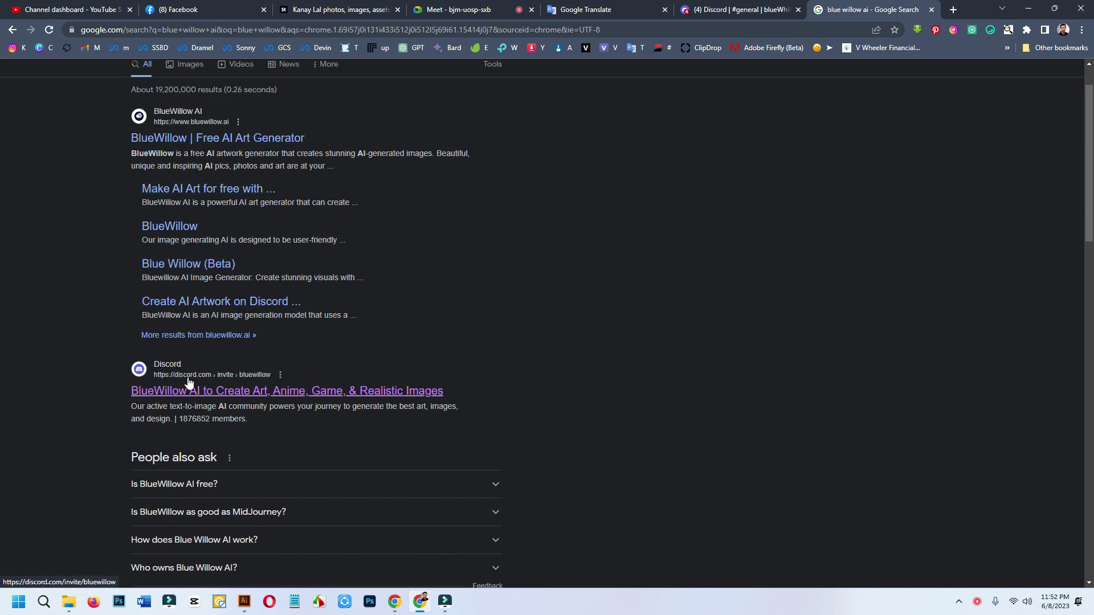
{"action": "left_click", "coordinate": [229, 401]}
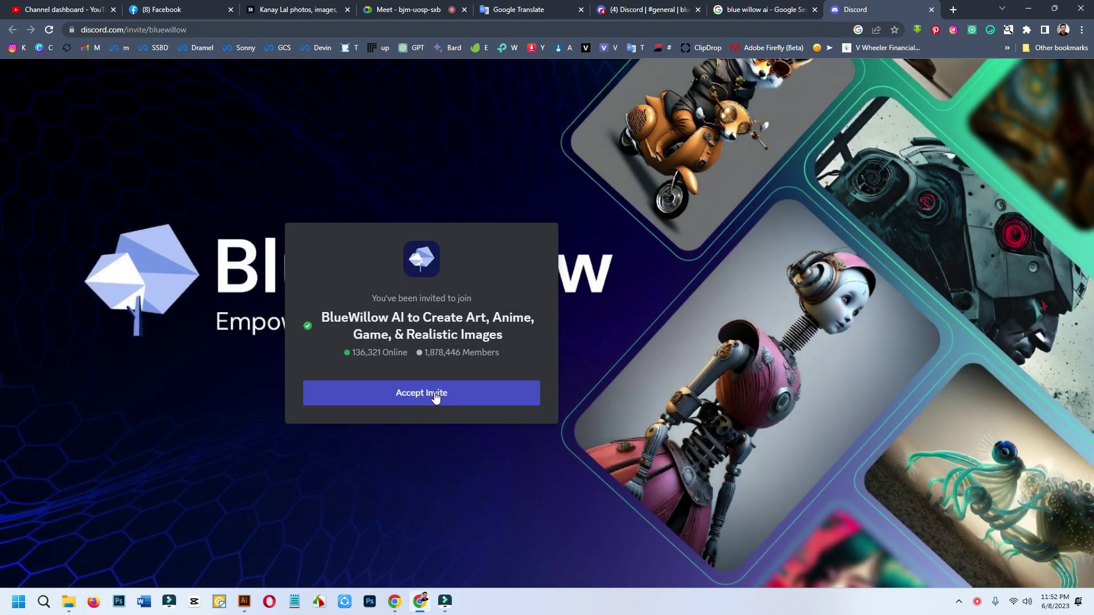
{"action": "left_click", "coordinate": [666, 5]}
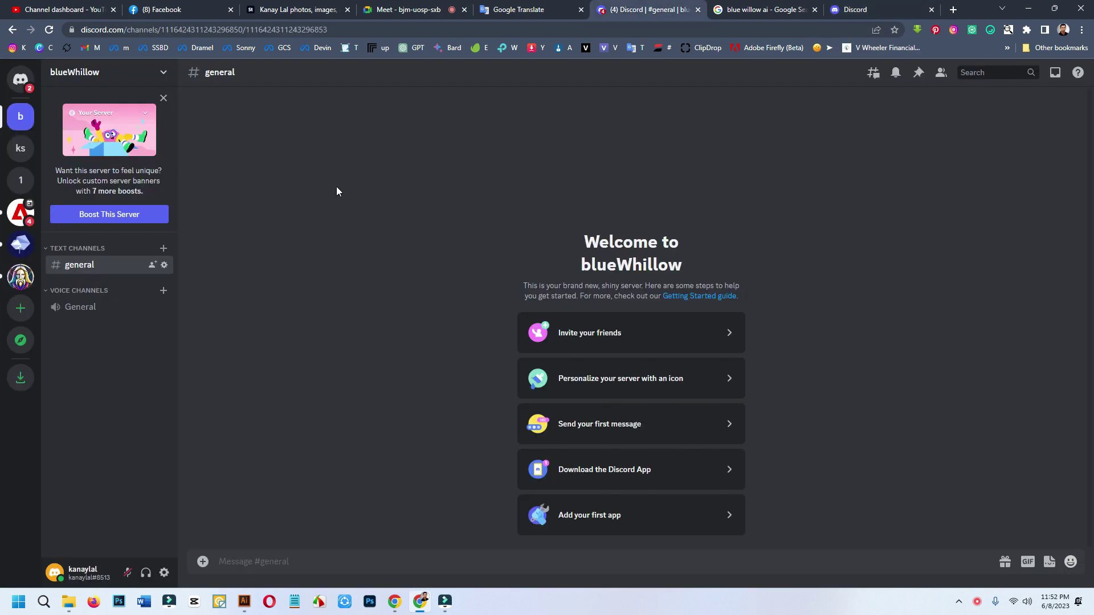
{"action": "left_click", "coordinate": [848, 6]}
{"action": "left_click", "coordinate": [420, 397]}
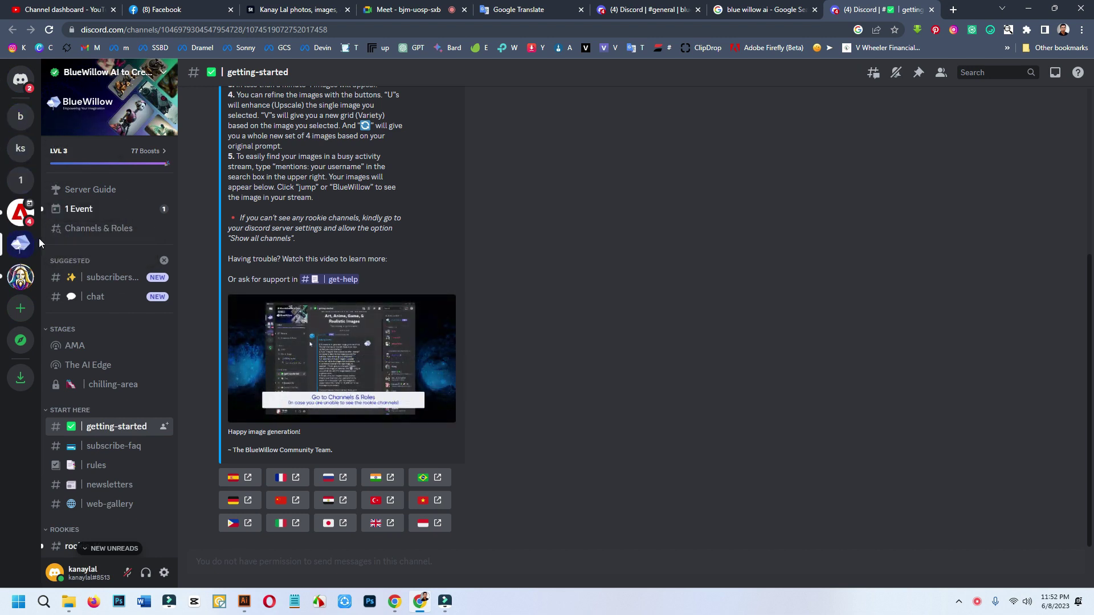
Step: Open the official BlueWillow website from the search results, choose to join the free beta and accept its Discord invite
{"action": "left_click", "coordinate": [762, 9]}
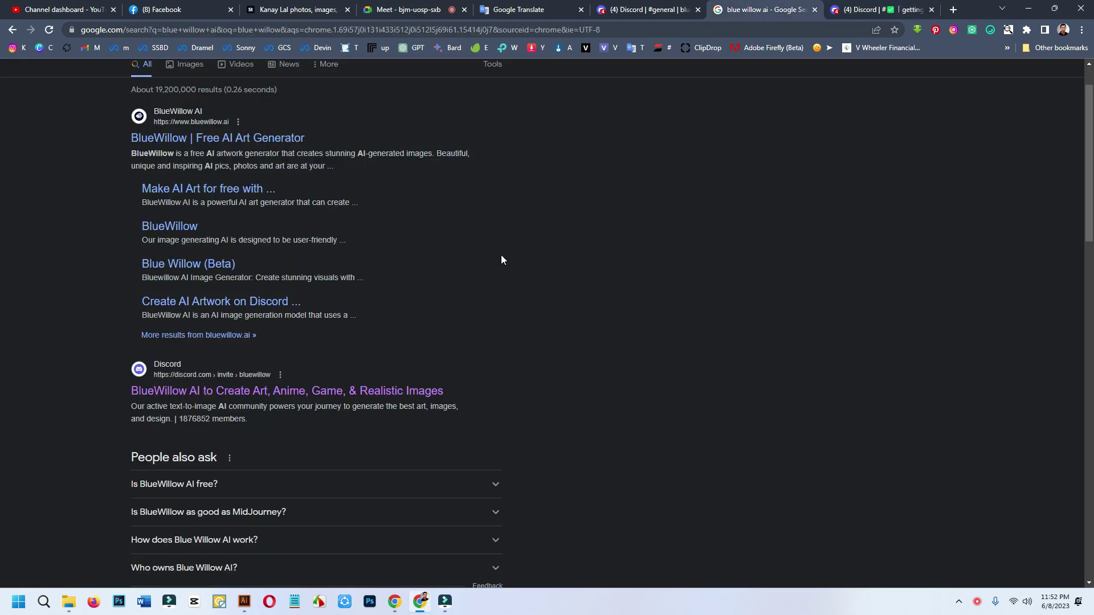
{"action": "scroll", "coordinate": [230, 145], "scroll_direction": "up", "scroll_amount": 1}
{"action": "left_click", "coordinate": [165, 169]}
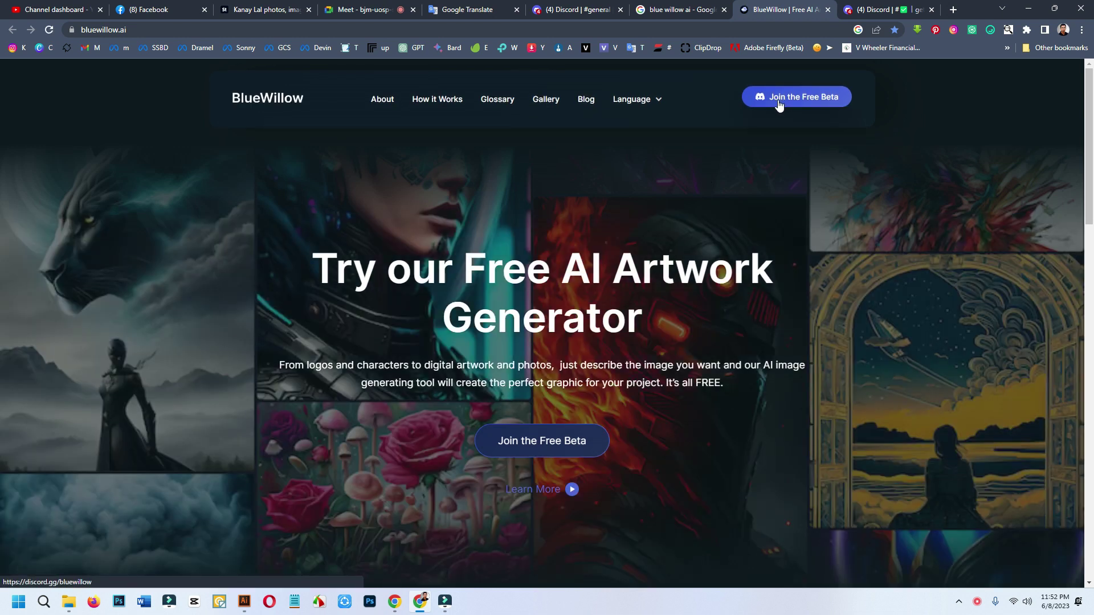
{"action": "left_click", "coordinate": [795, 99]}
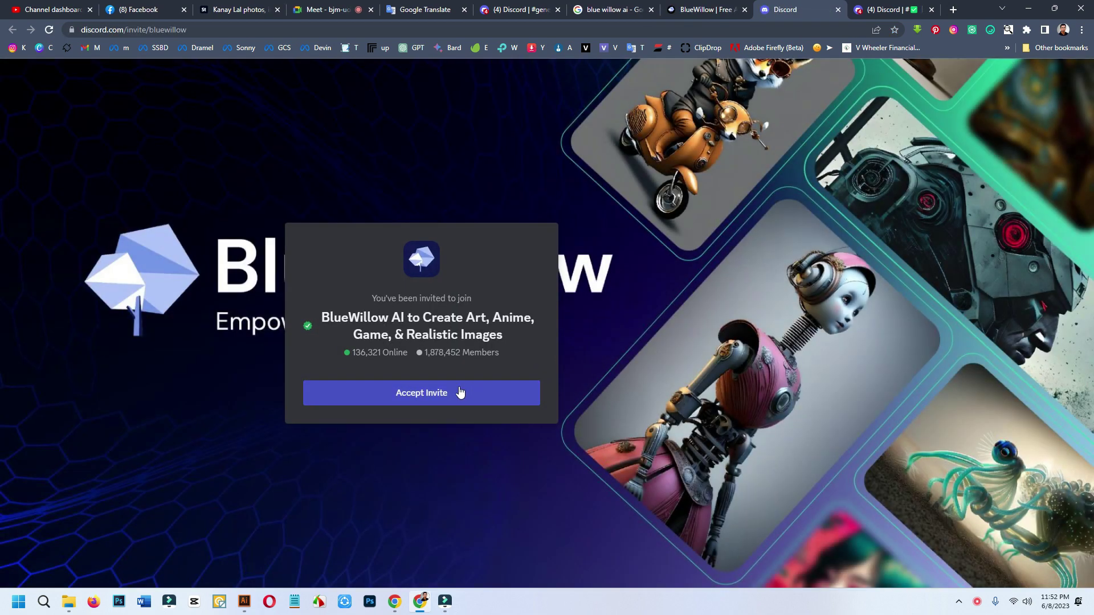
{"action": "left_click", "coordinate": [459, 388]}
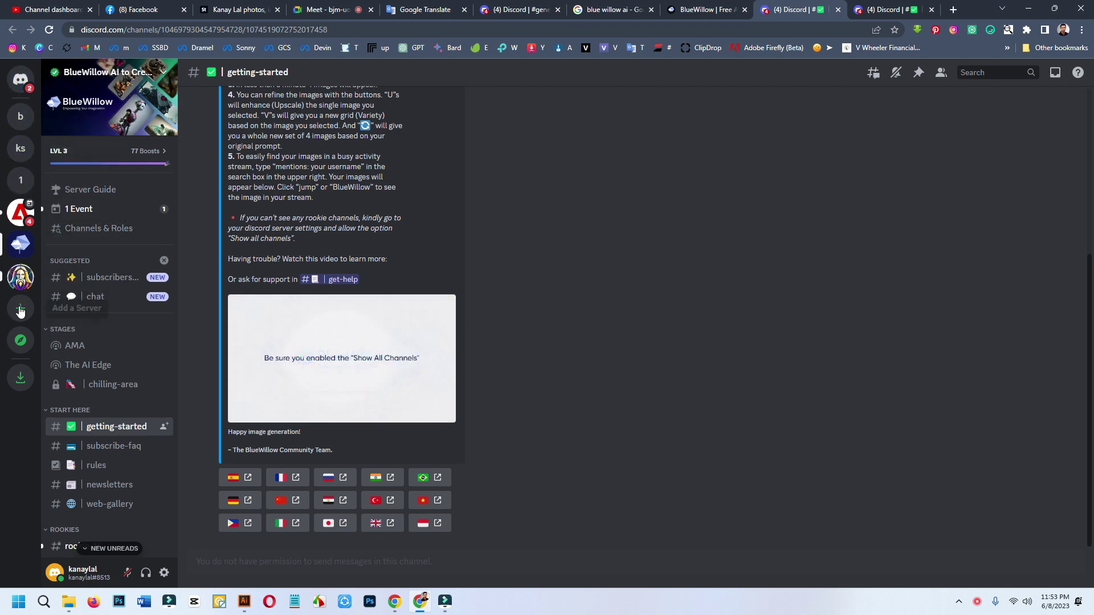
Step: Return to the blueWhillow server page, reload it and close the Google, BlueWillow website and extra Discord tabs
{"action": "left_click", "coordinate": [513, 7]}
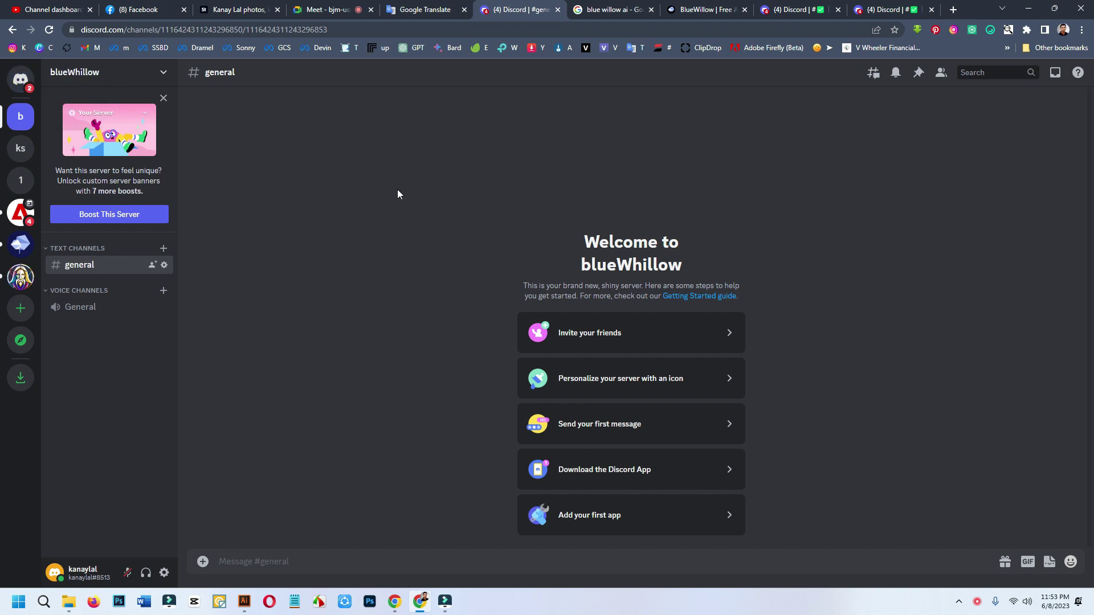
{"action": "left_click", "coordinate": [49, 29]}
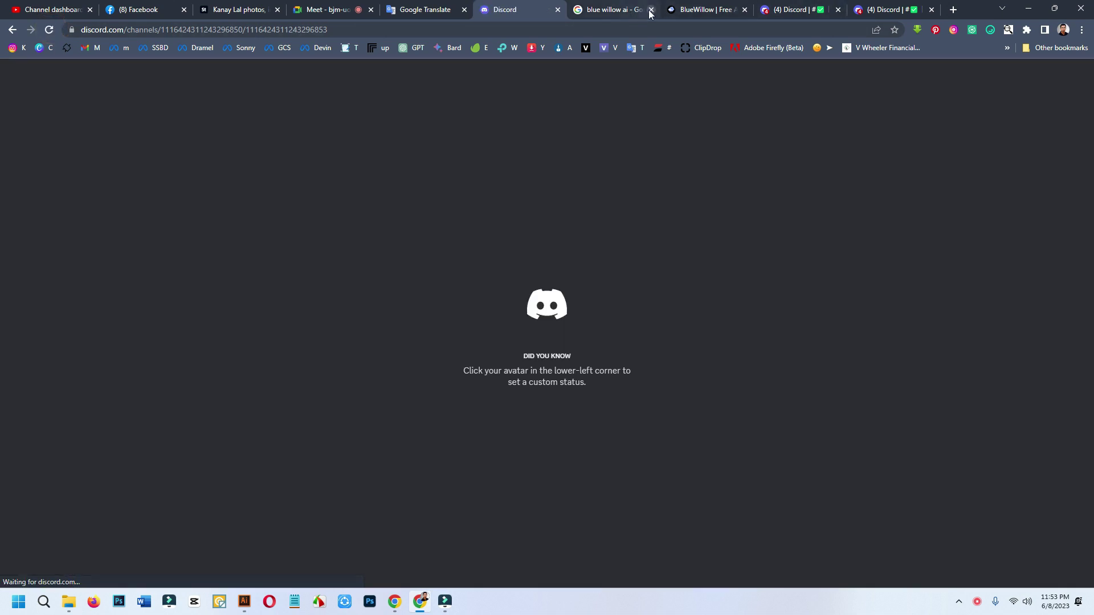
{"action": "left_click", "coordinate": [649, 11]}
{"action": "left_click", "coordinate": [650, 10]}
{"action": "left_click", "coordinate": [649, 10]}
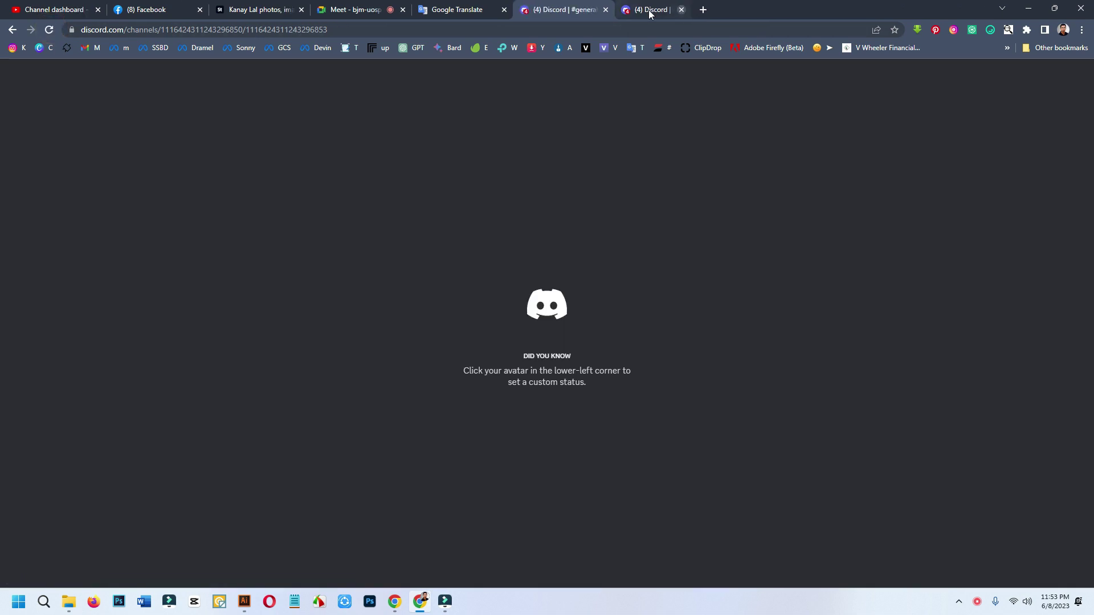
{"action": "middle_click", "coordinate": [648, 9]}
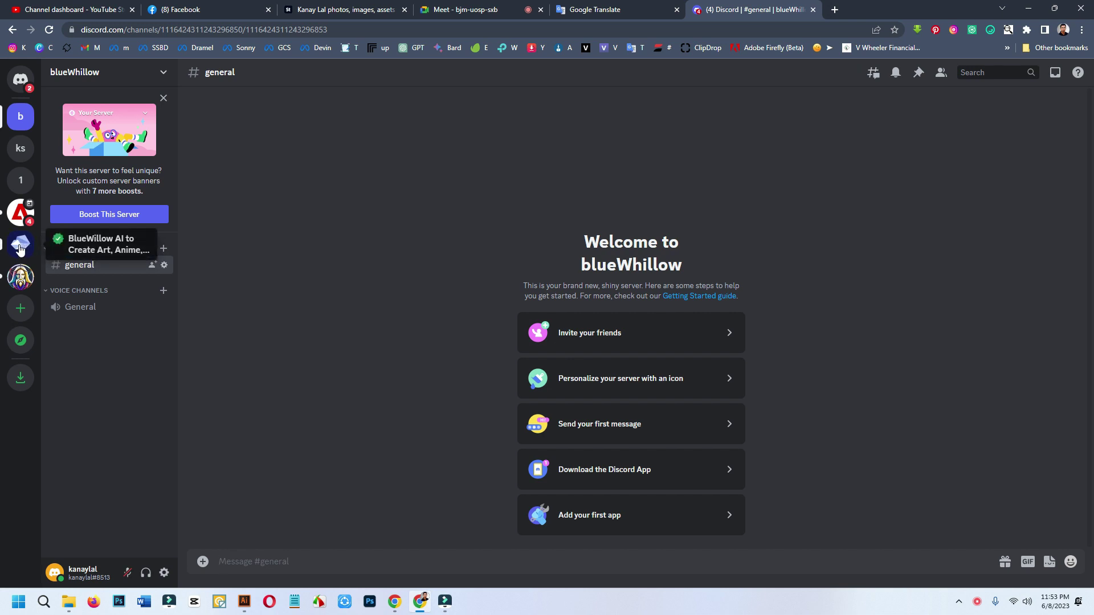
Step: Open the BlueWillow AI server from the blueWhillow page and go to its rookie-18 channel
{"action": "left_click", "coordinate": [18, 245]}
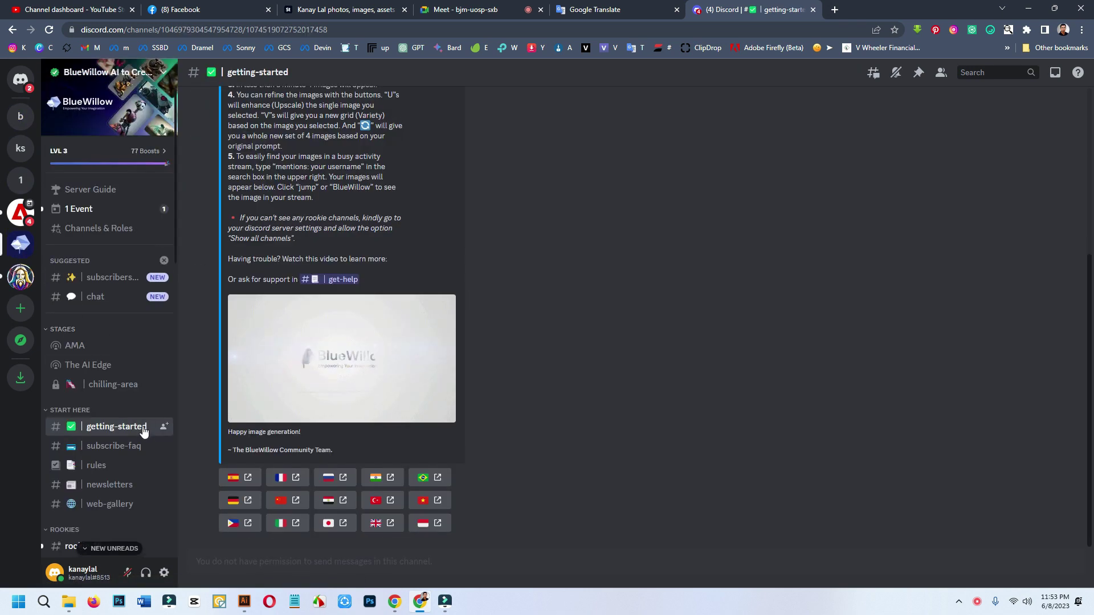
{"action": "scroll", "coordinate": [114, 399], "scroll_direction": "down", "scroll_amount": 7}
{"action": "scroll", "coordinate": [108, 367], "scroll_direction": "down", "scroll_amount": 5}
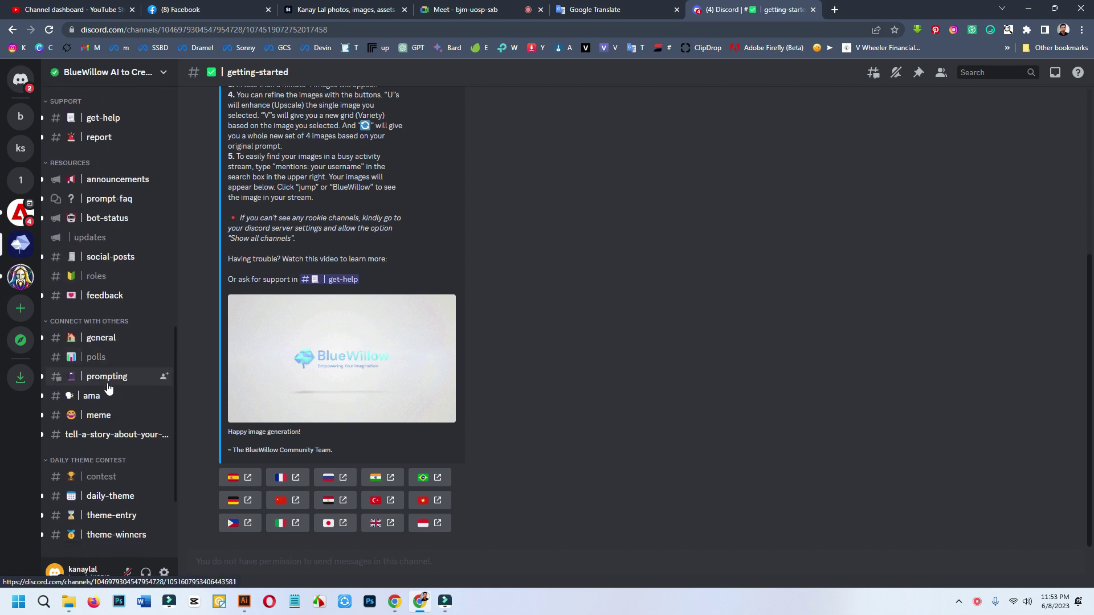
{"action": "scroll", "coordinate": [110, 398], "scroll_direction": "up", "scroll_amount": 6}
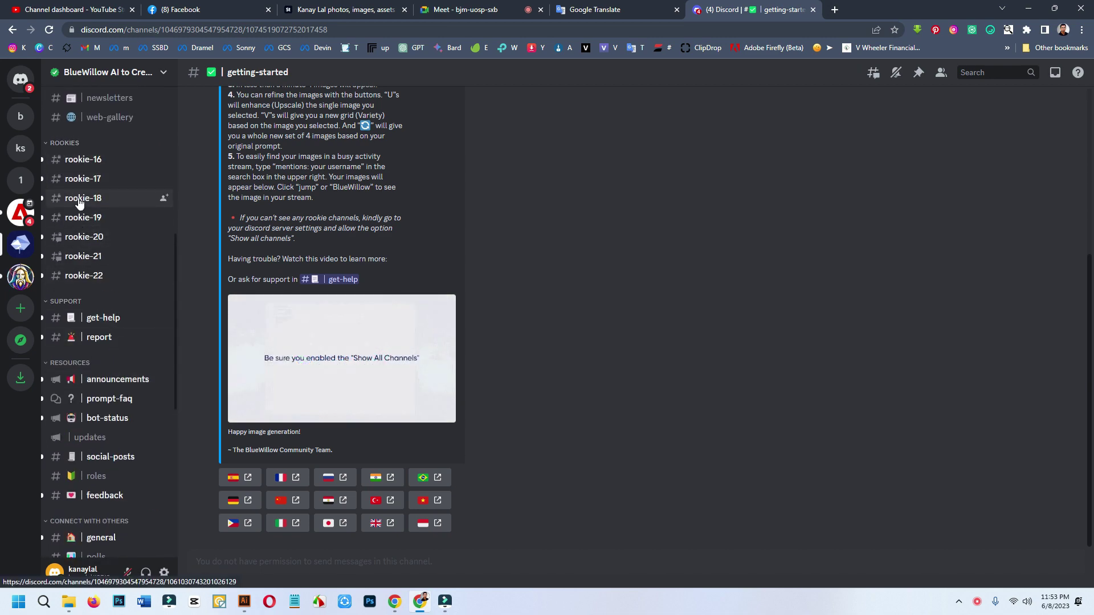
{"action": "left_click", "coordinate": [78, 204]}
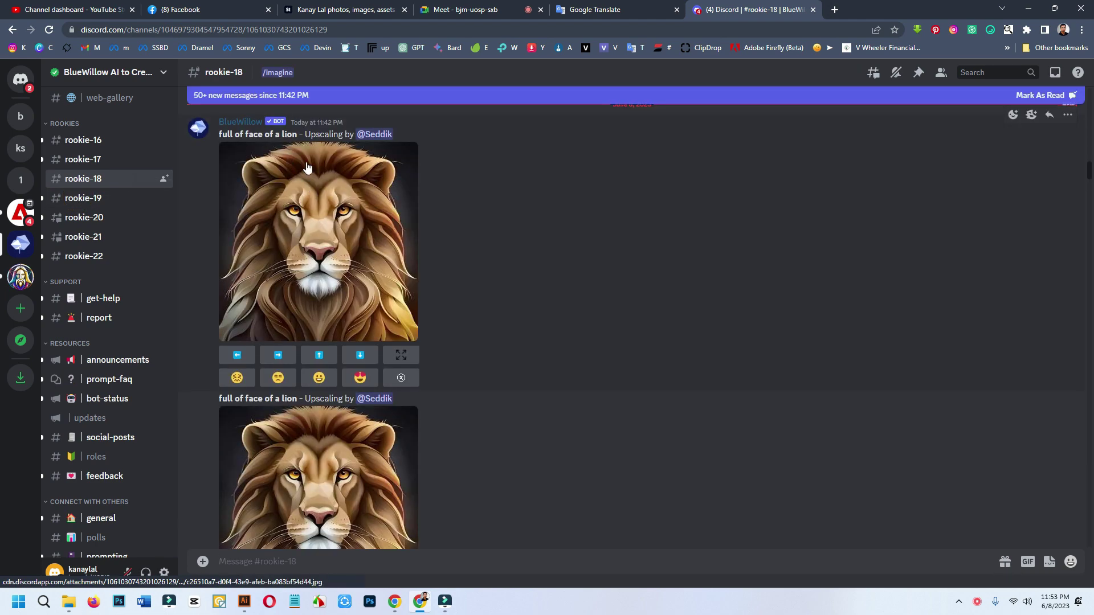
Step: Look through the prompts and generated images that members have posted in the rookie-18 channel
{"action": "scroll", "coordinate": [334, 382], "scroll_direction": "down", "scroll_amount": 15}
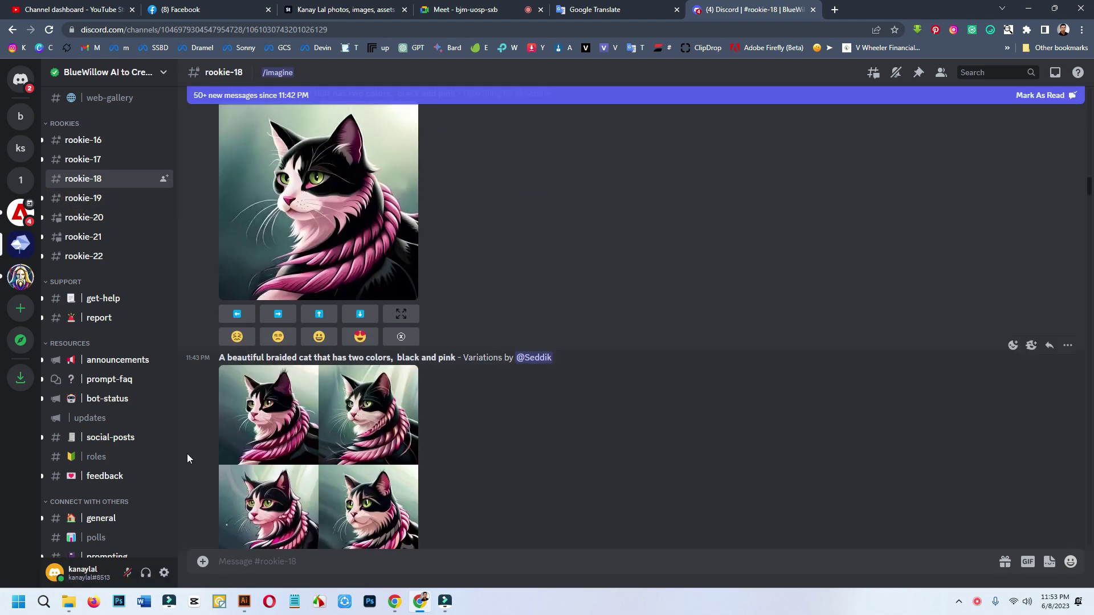
{"action": "scroll", "coordinate": [332, 376], "scroll_direction": "down", "scroll_amount": 10}
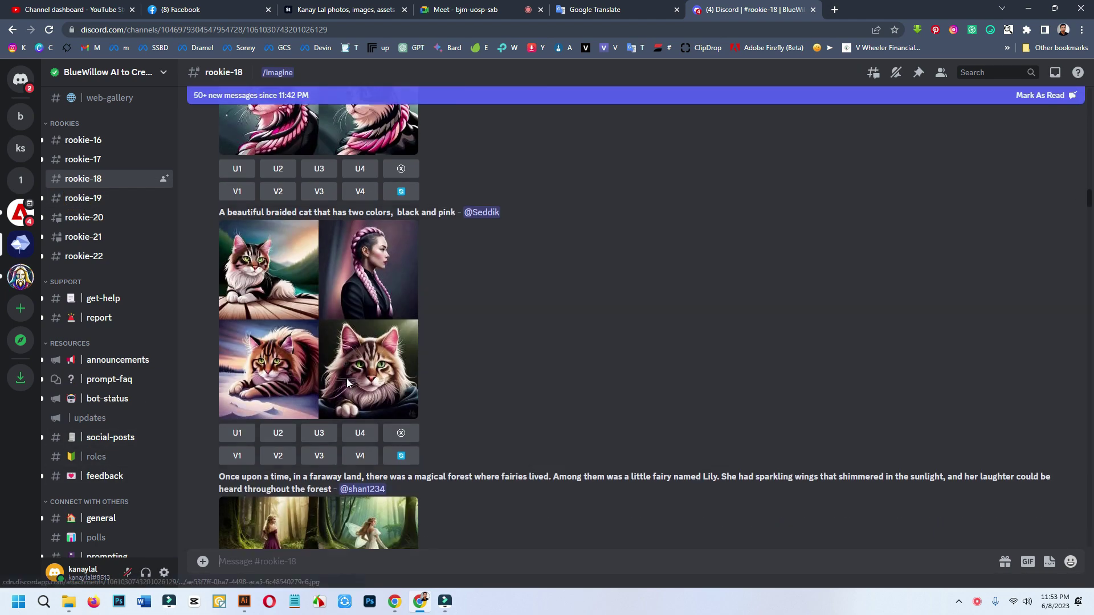
{"action": "scroll", "coordinate": [348, 384], "scroll_direction": "down", "scroll_amount": 10}
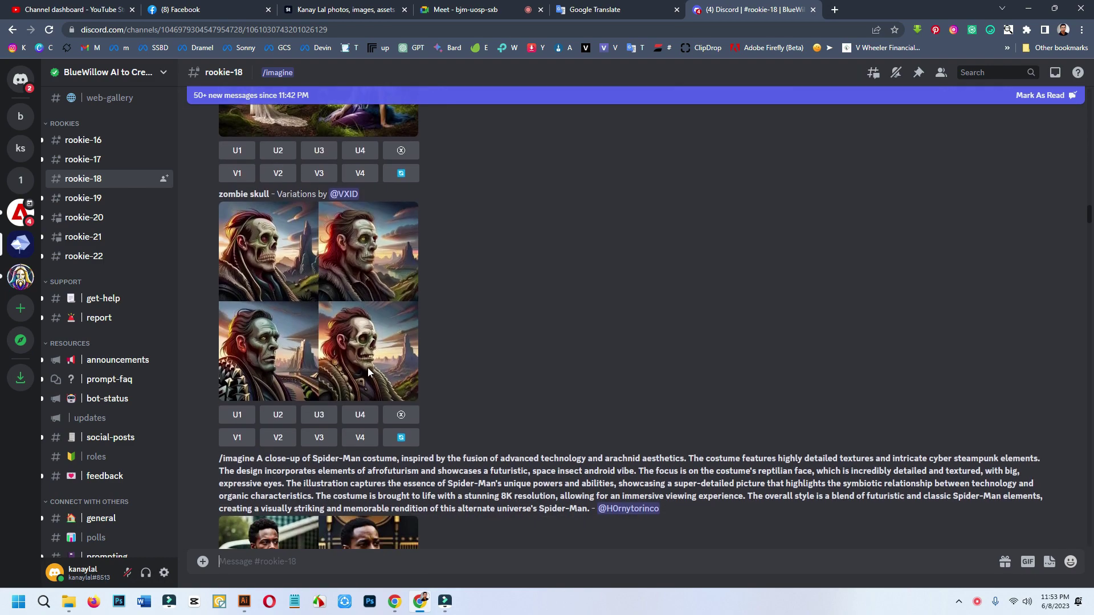
{"action": "scroll", "coordinate": [380, 406], "scroll_direction": "down", "scroll_amount": 5}
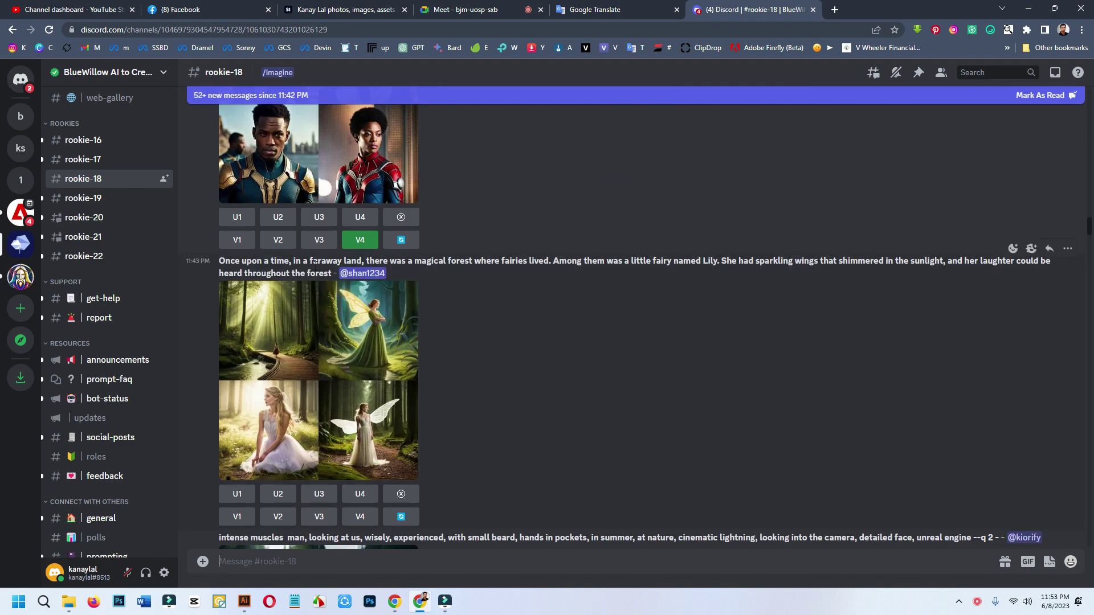
{"action": "scroll", "coordinate": [342, 409], "scroll_direction": "down", "scroll_amount": 5}
{"action": "scroll", "coordinate": [341, 407], "scroll_direction": "down", "scroll_amount": 10}
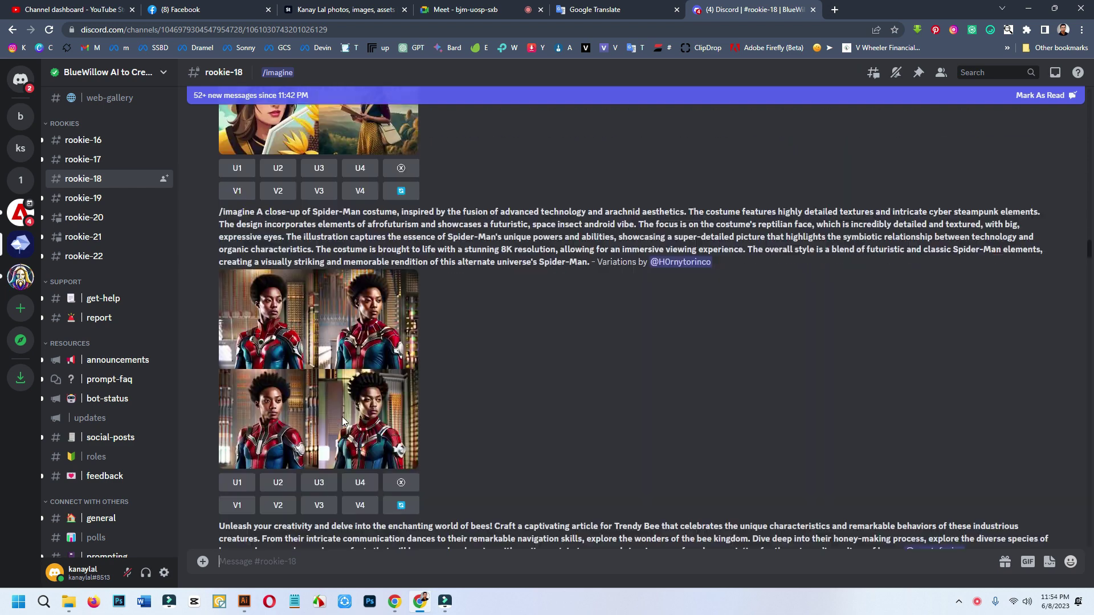
{"action": "scroll", "coordinate": [323, 382], "scroll_direction": "down", "scroll_amount": 3}
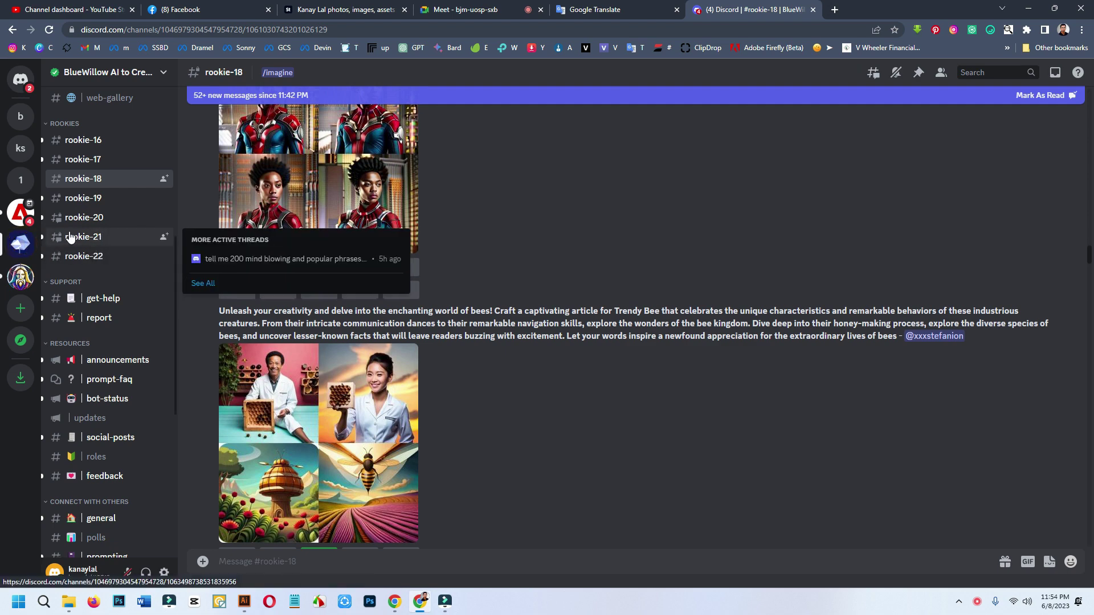
Step: Open the rookie-21 channel and look through the prompts and generated images that members have posted there
{"action": "left_click", "coordinate": [83, 238]}
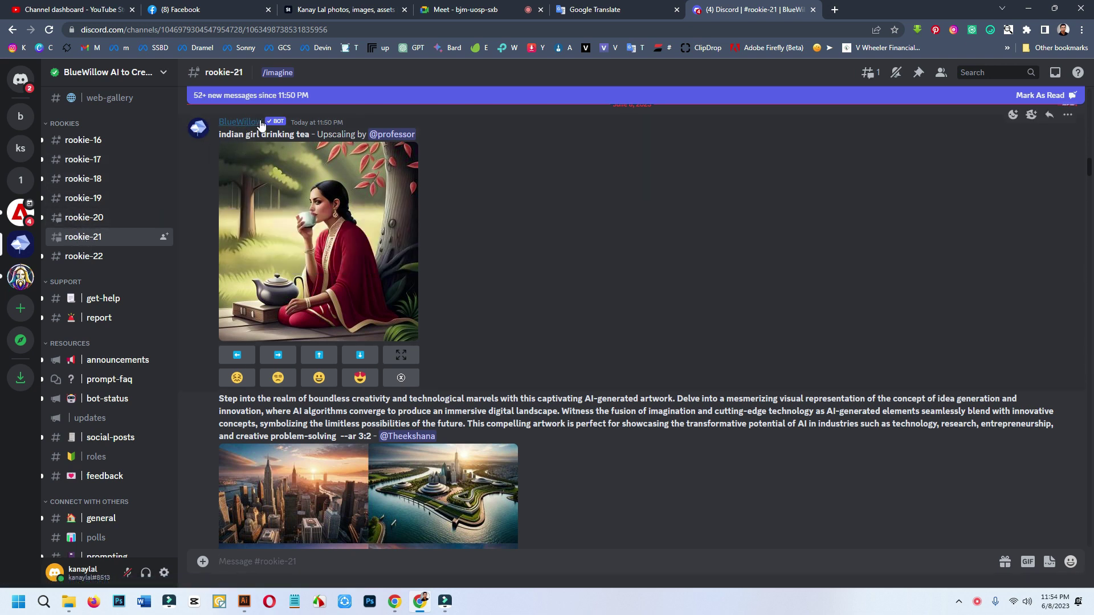
{"action": "scroll", "coordinate": [611, 270], "scroll_direction": "up", "scroll_amount": 4}
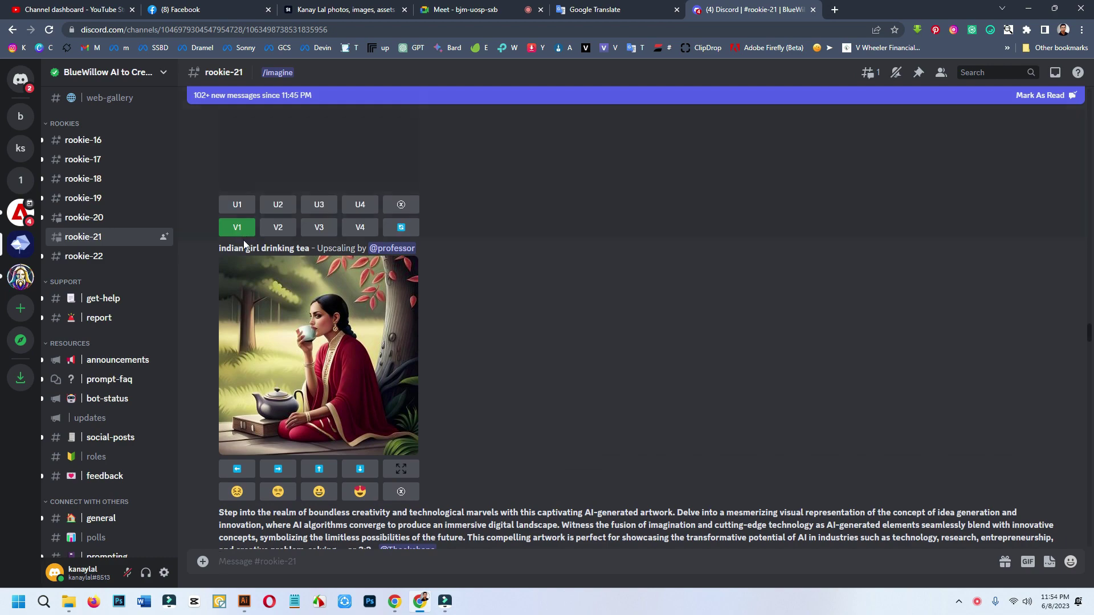
{"action": "scroll", "coordinate": [295, 327], "scroll_direction": "up", "scroll_amount": 8}
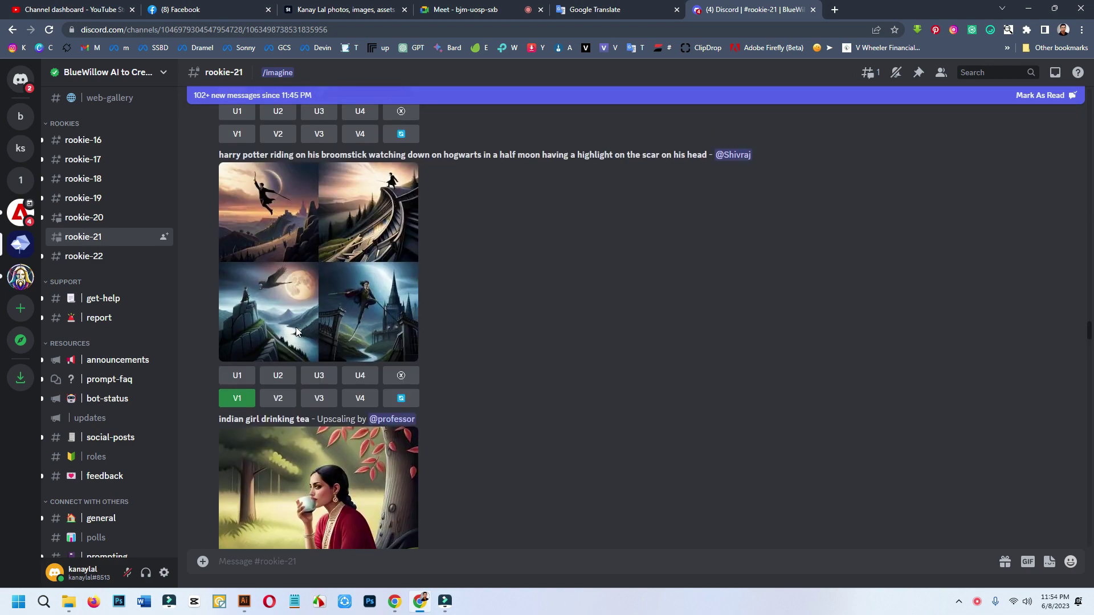
{"action": "scroll", "coordinate": [279, 316], "scroll_direction": "up", "scroll_amount": 5}
{"action": "scroll", "coordinate": [307, 336], "scroll_direction": "down", "scroll_amount": 15}
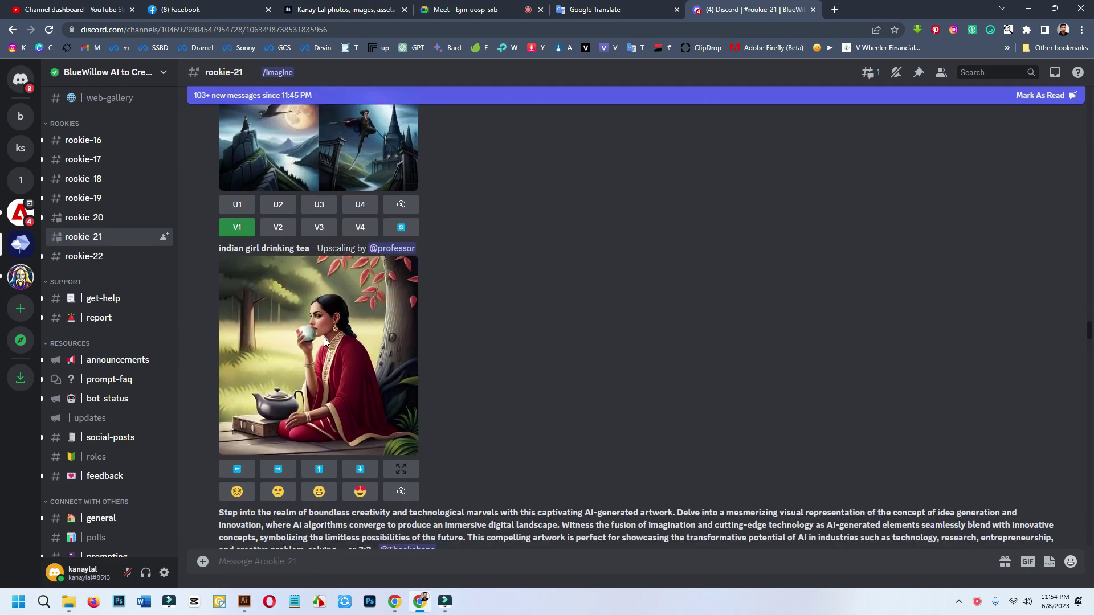
{"action": "scroll", "coordinate": [342, 358], "scroll_direction": "down", "scroll_amount": 10}
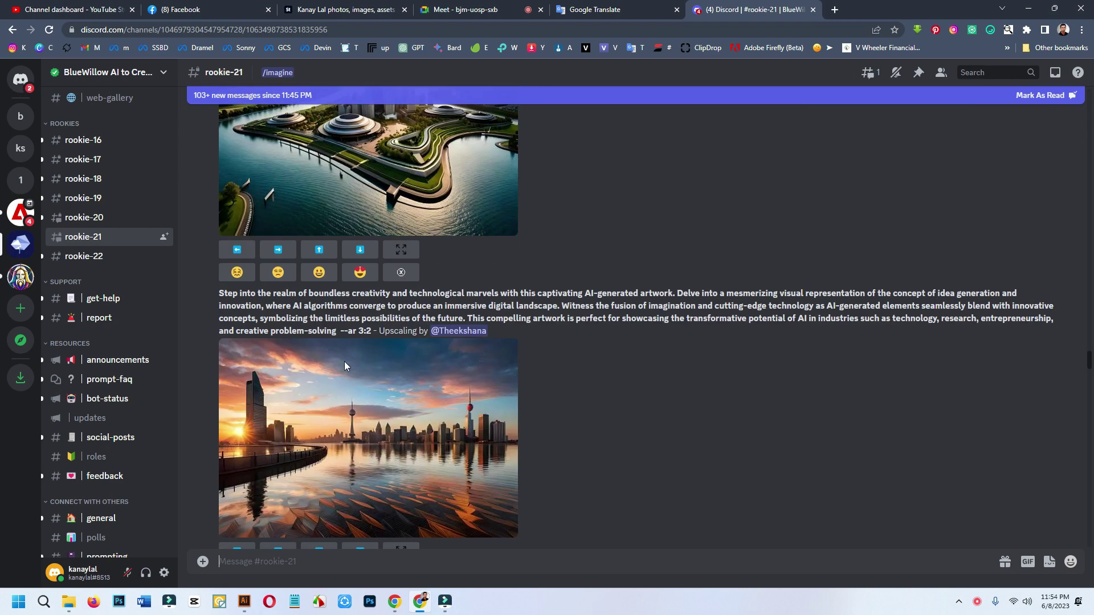
{"action": "scroll", "coordinate": [344, 372], "scroll_direction": "down", "scroll_amount": 10}
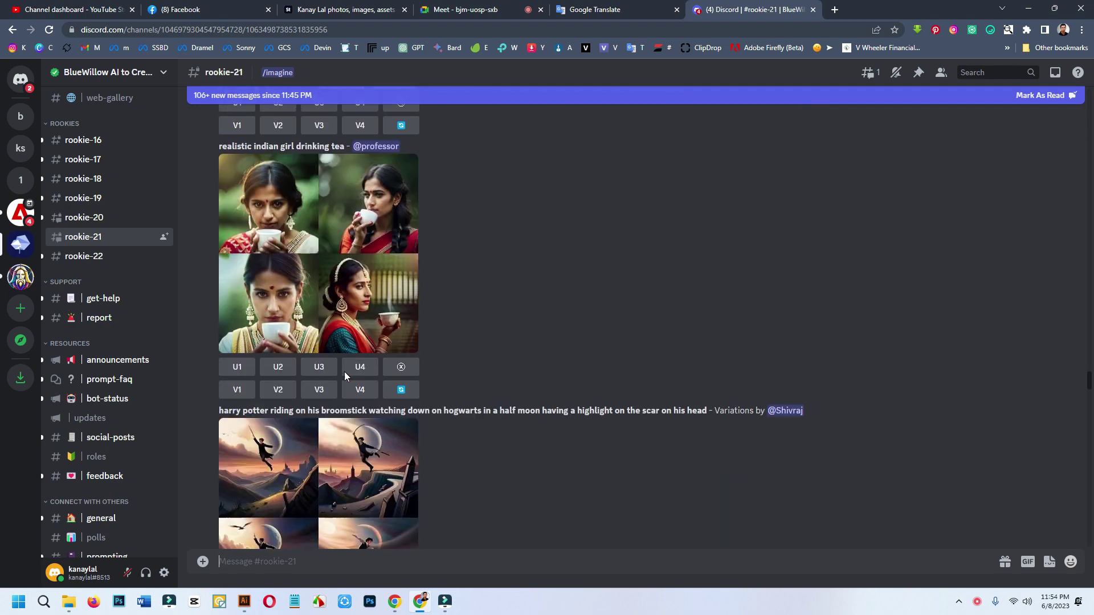
{"action": "scroll", "coordinate": [344, 371], "scroll_direction": "down", "scroll_amount": 5}
Step: Open the BlueWillow bot's profile in the rookie-20 channel and request adding the bot to the blueWhillow server
{"action": "left_click", "coordinate": [91, 217]}
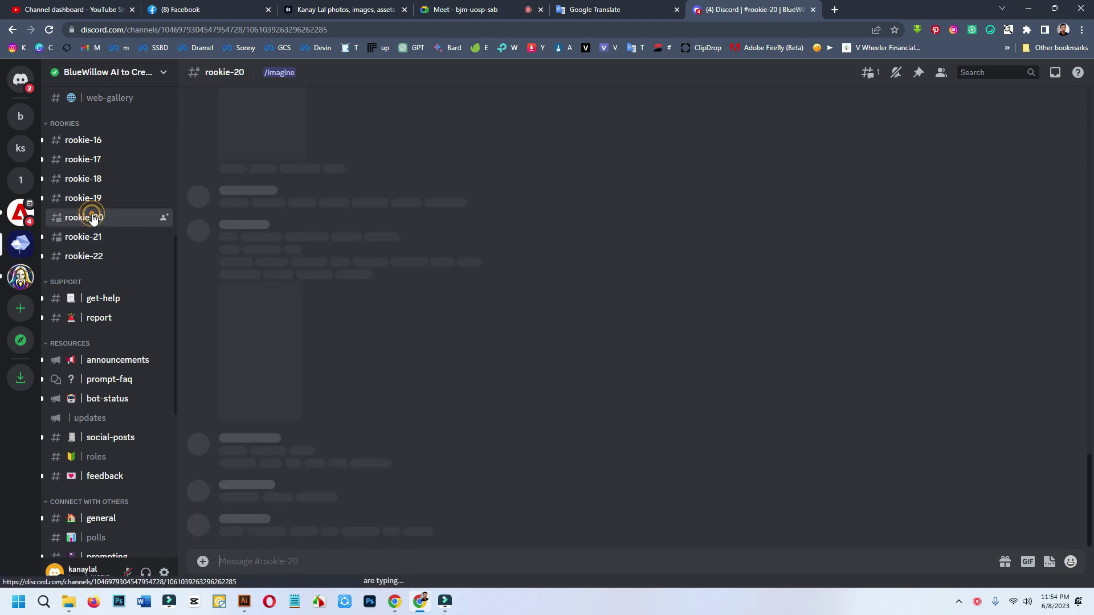
{"action": "left_click", "coordinate": [242, 122]}
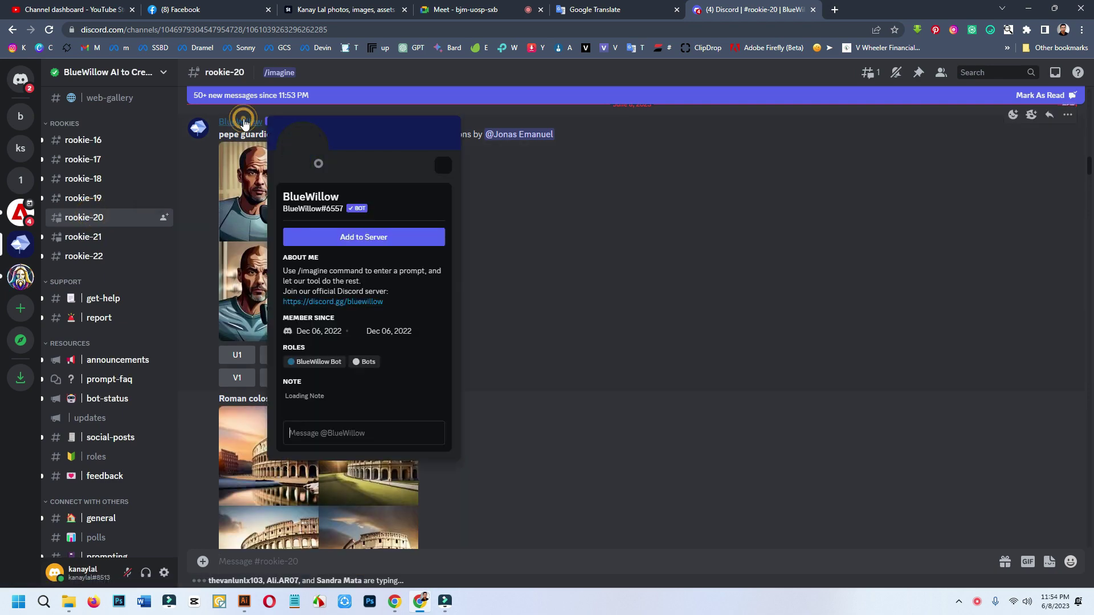
{"action": "left_click", "coordinate": [375, 239]}
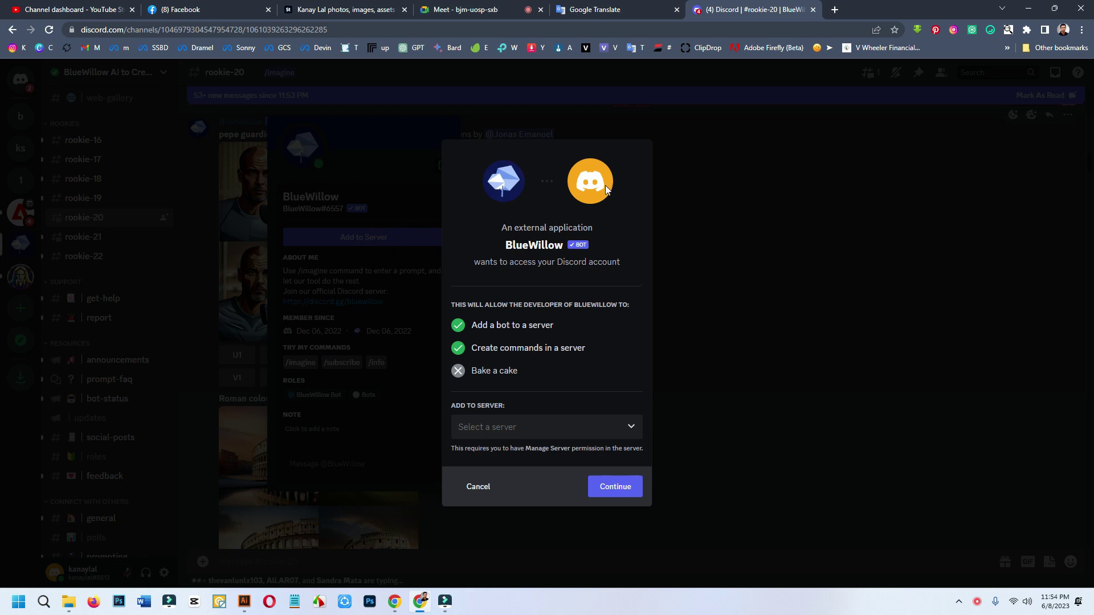
{"action": "left_click", "coordinate": [504, 431]}
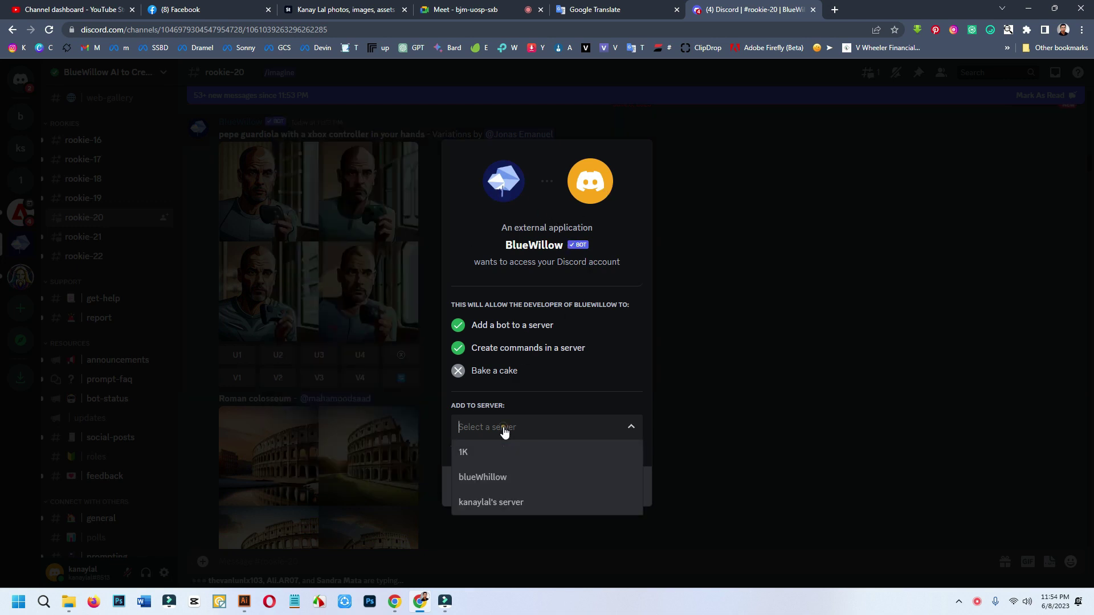
{"action": "left_click", "coordinate": [503, 478]}
{"action": "left_click", "coordinate": [626, 488]}
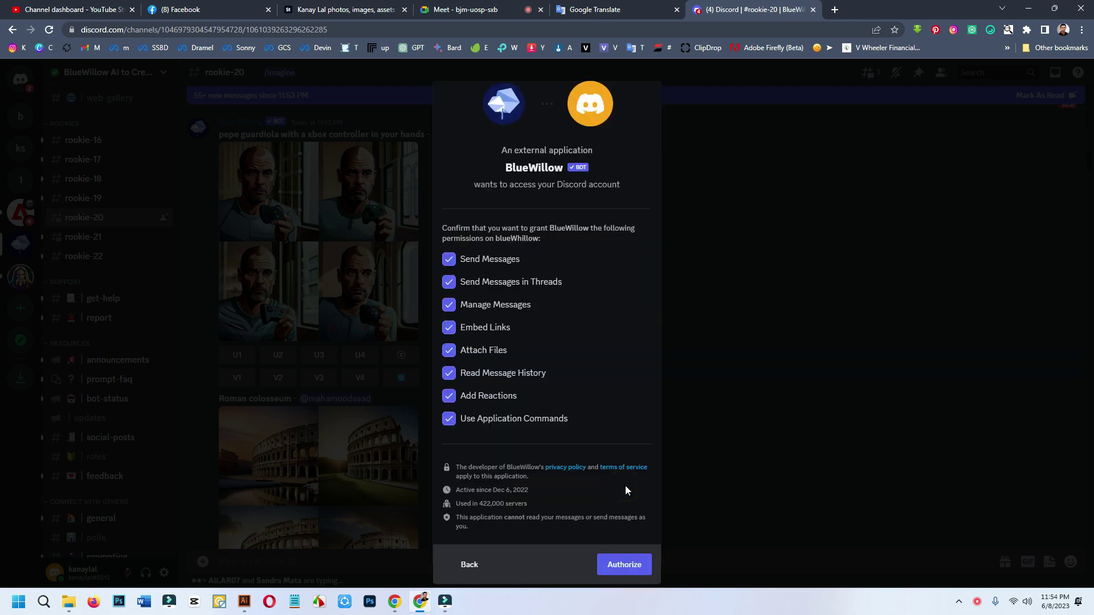
Step: Authorize the bot with all listed permissions, pass the human check and go to the blueWhillow server
{"action": "left_click", "coordinate": [625, 564]}
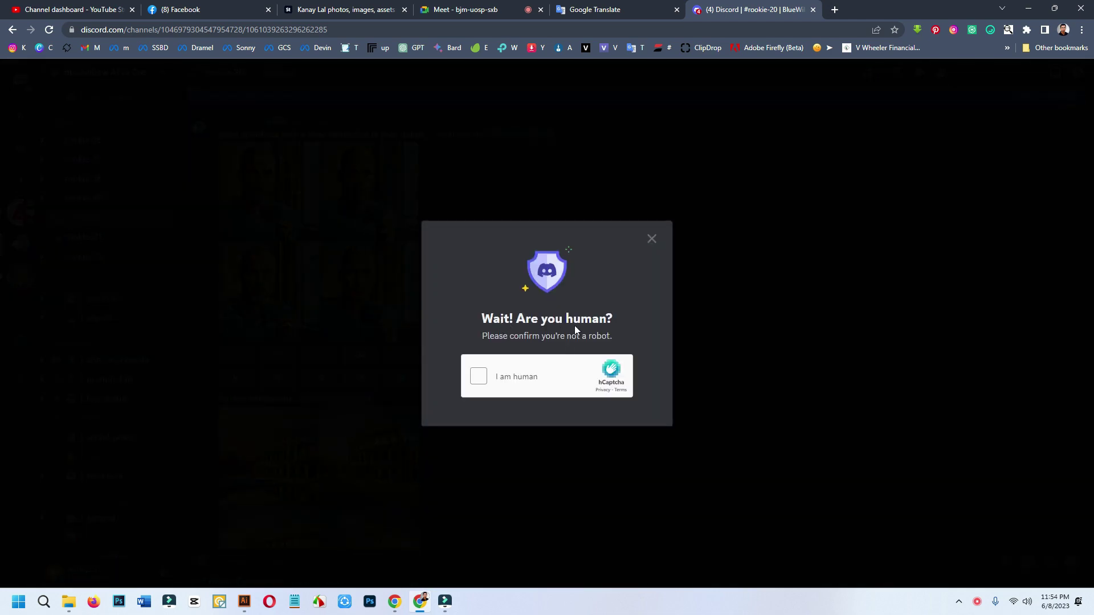
{"action": "left_click", "coordinate": [520, 375]}
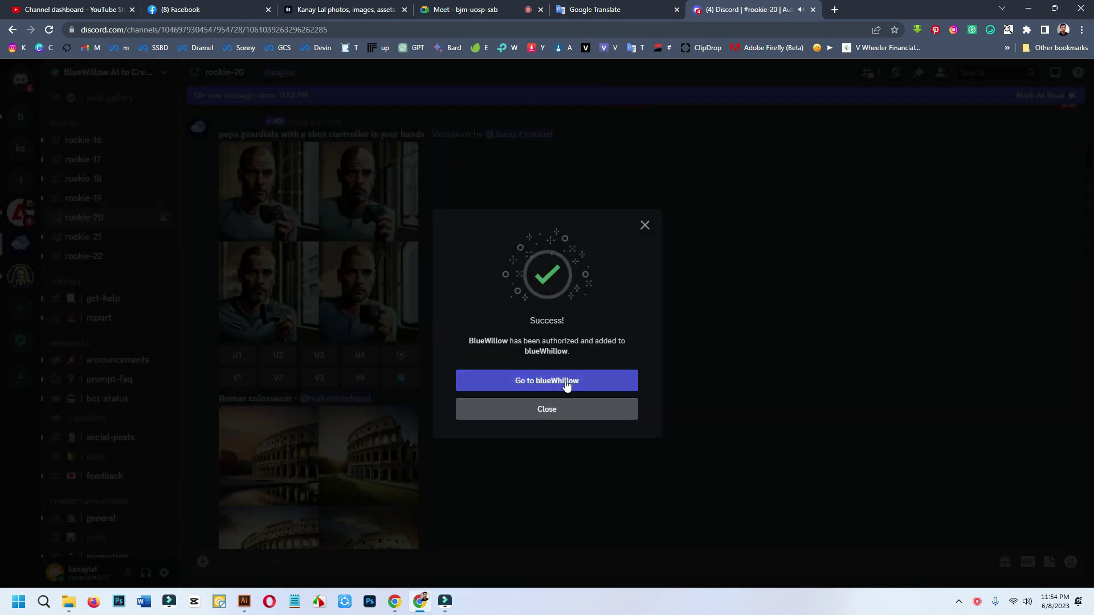
{"action": "left_click", "coordinate": [573, 380]}
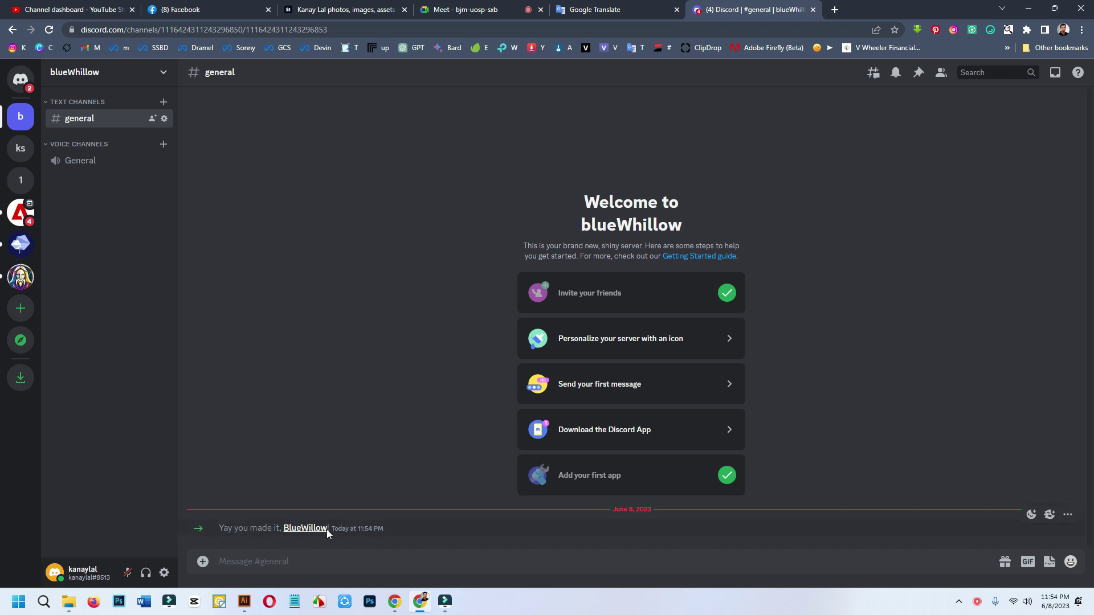
Step: Start BlueWillow's /imagine command in the blueWhillow server's general channel
{"action": "left_click", "coordinate": [279, 562]}
{"action": "type", "text": "/i"}
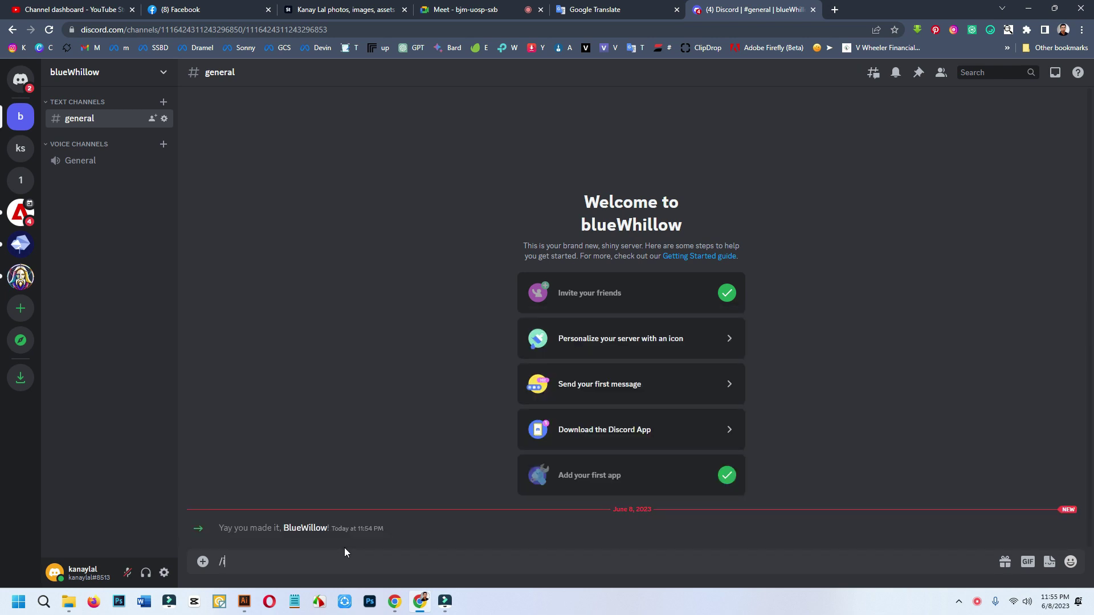
{"action": "type", "text": "m"}
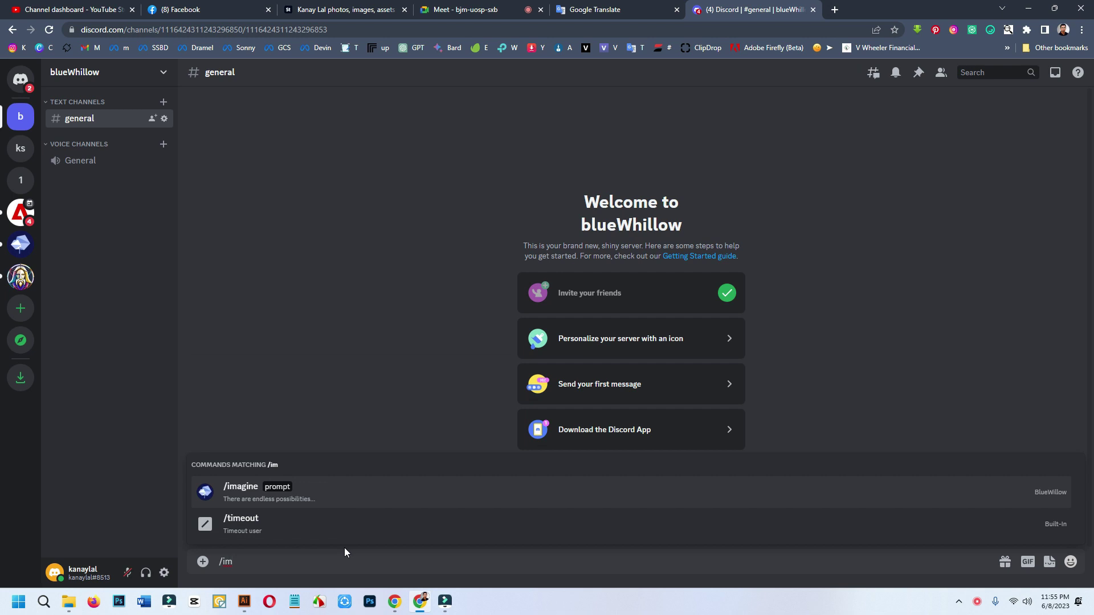
{"action": "left_click", "coordinate": [253, 491]}
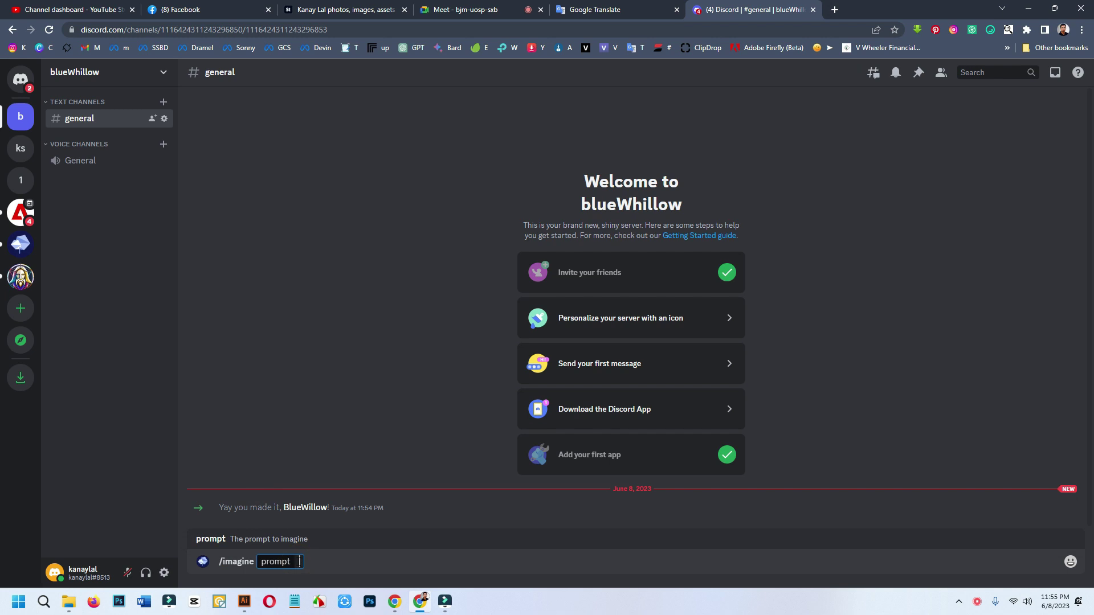
{"action": "type", "text": "https://www.bluewillow.ai/"}
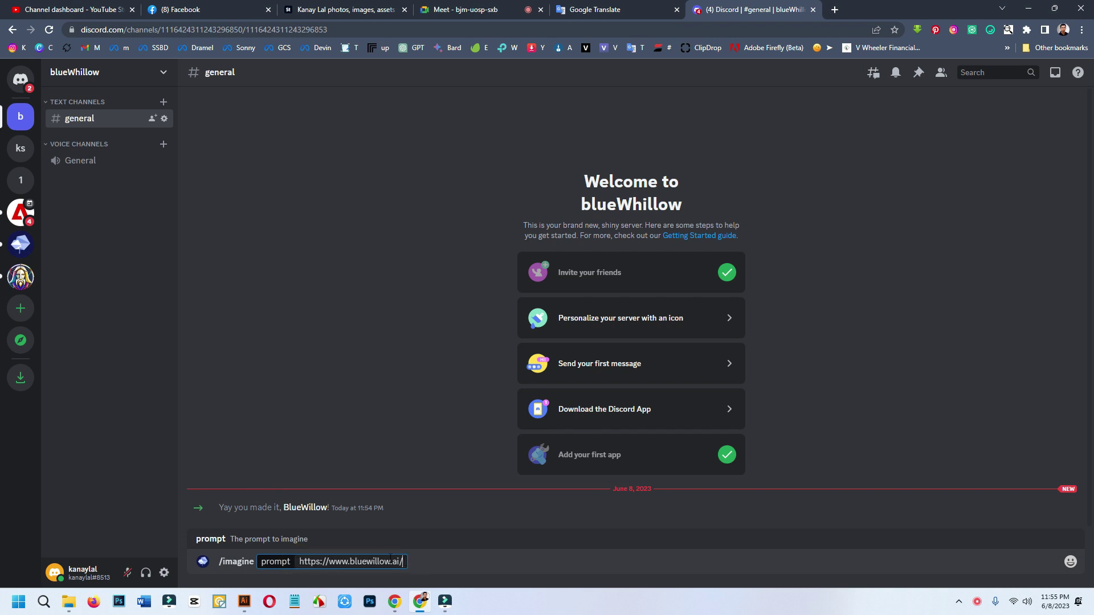
{"action": "triple_click", "coordinate": [404, 561]}
{"action": "key", "text": "BackSpace"}
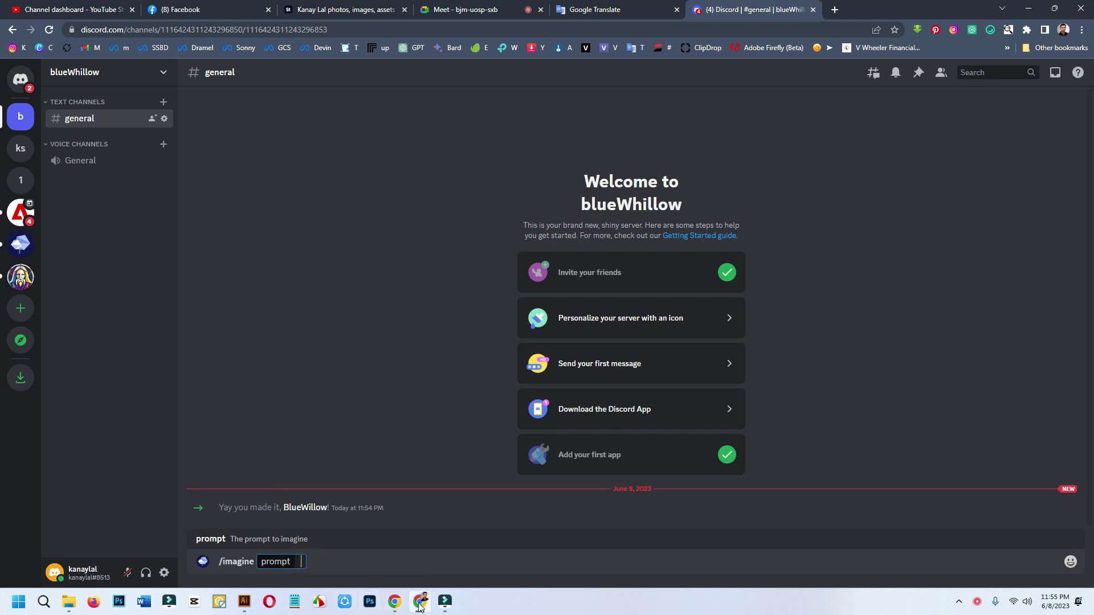
Step: Copy the panda logo's file name in File Explorer and send it as the prompt: simple smile panda logo design, flat 2d, vector, company logo without text
{"action": "left_click", "coordinate": [78, 604]}
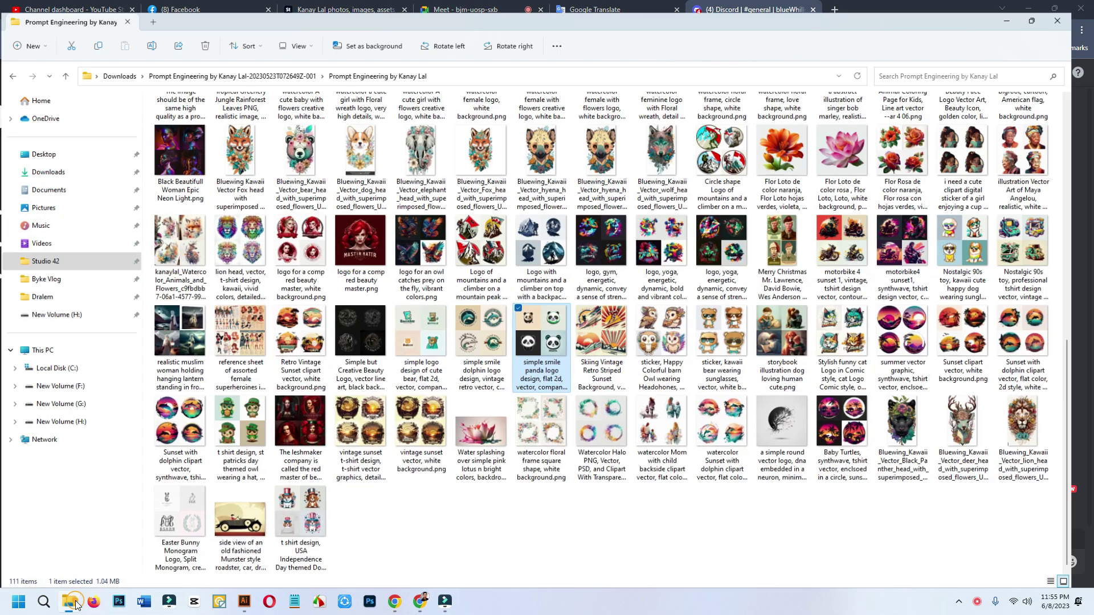
{"action": "right_click", "coordinate": [551, 379]}
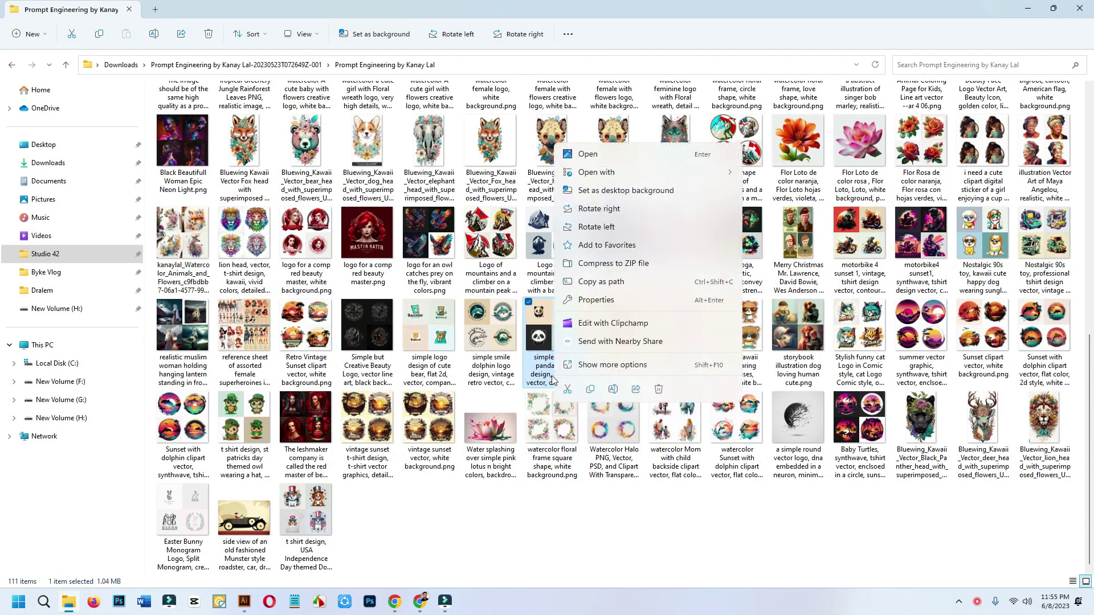
{"action": "left_click", "coordinate": [613, 389]}
{"action": "key", "text": "ctrl+c"}
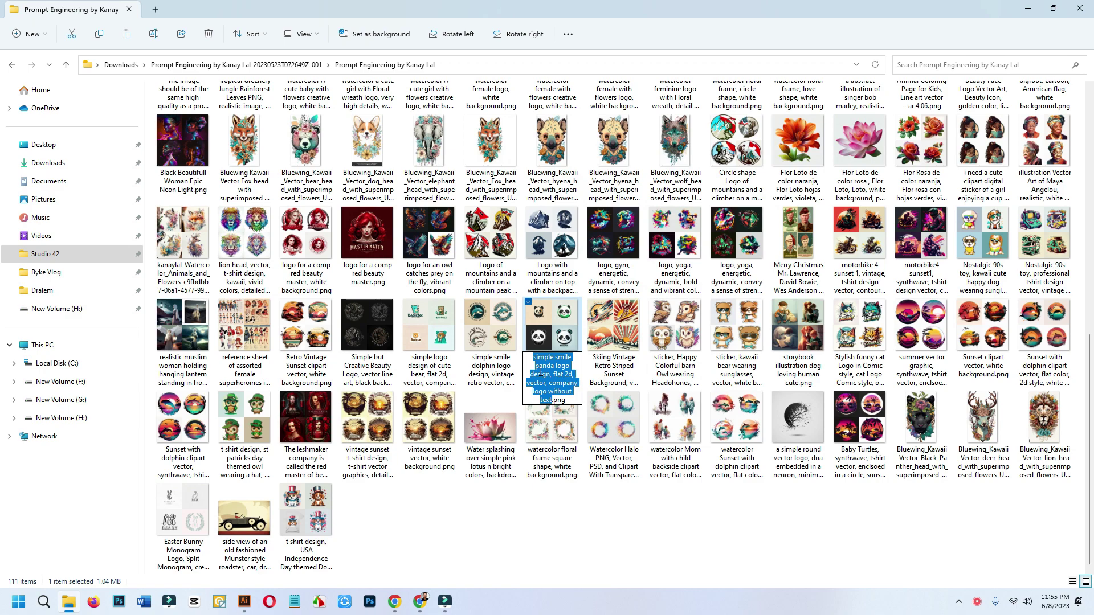
{"action": "left_click", "coordinate": [420, 608]}
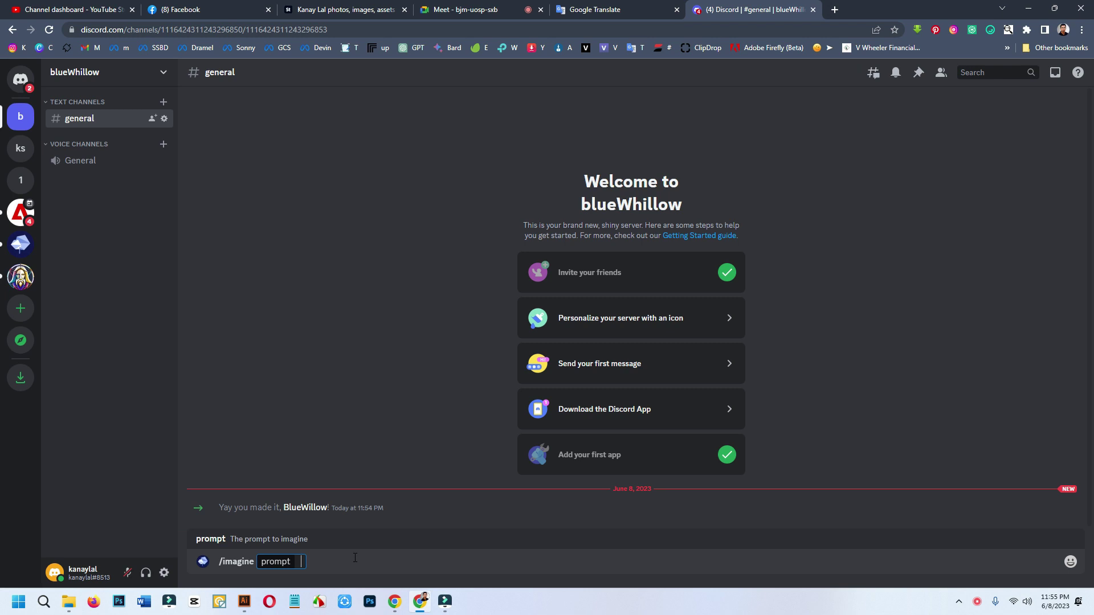
{"action": "key", "text": "ctrl+v"}
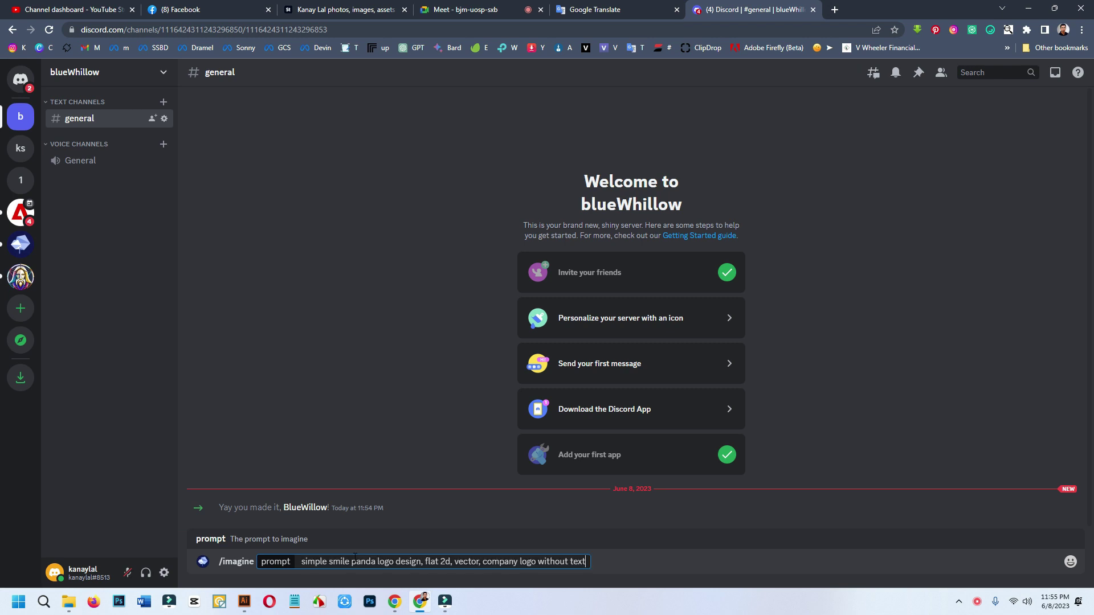
{"action": "key", "text": "Return"}
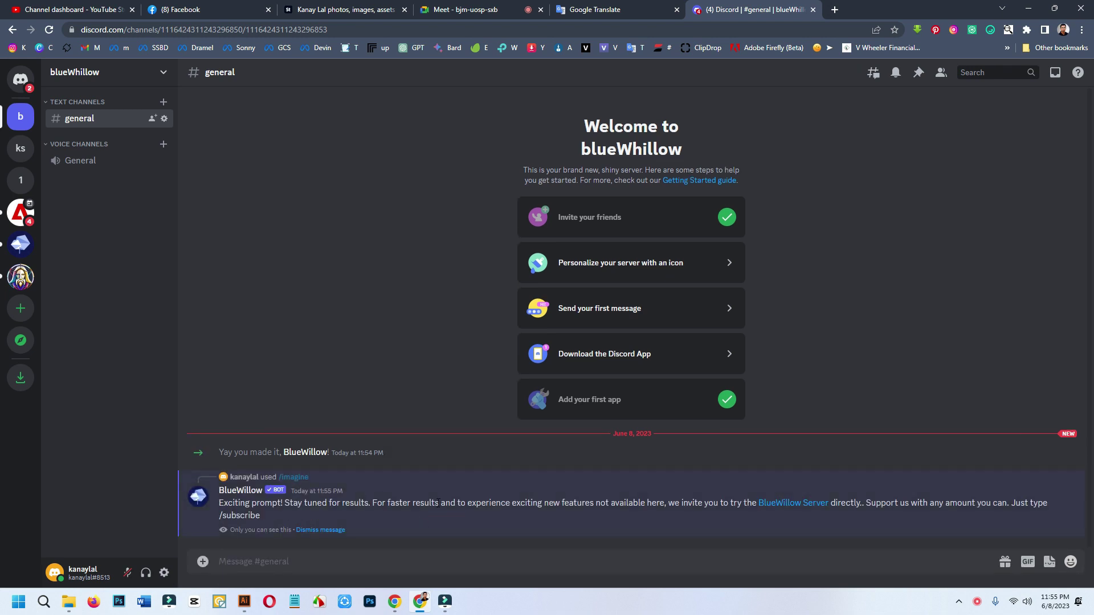
Step: Send another /imagine prompt using a file name copied from File Explorer: watercolor Sunset with dolphin clipart vector, flat color, 2d style, white background
{"action": "type", "text": "/"}
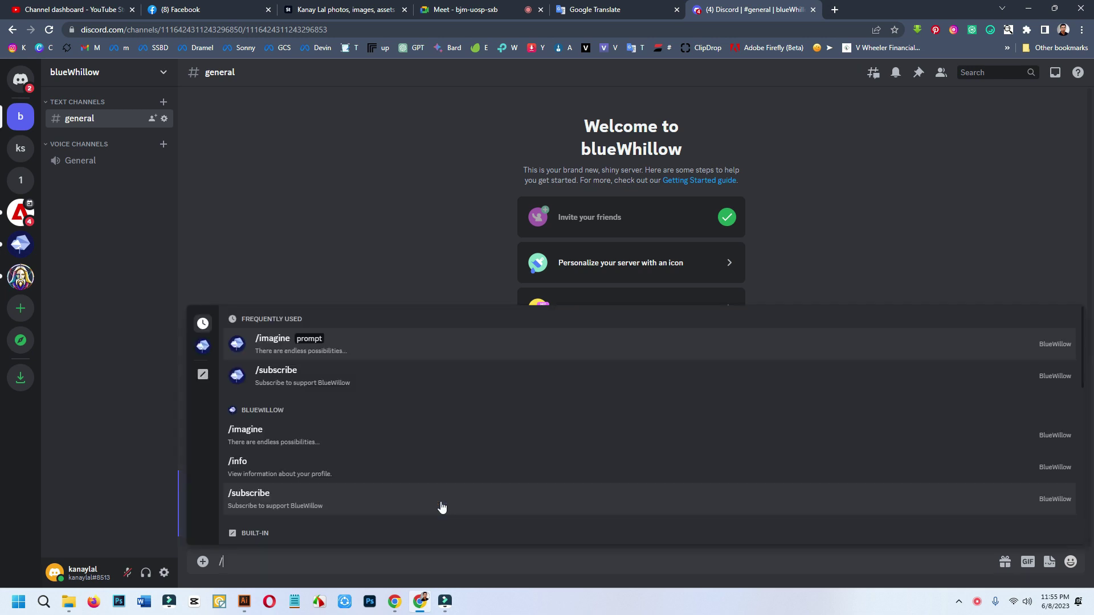
{"action": "left_click", "coordinate": [266, 344]}
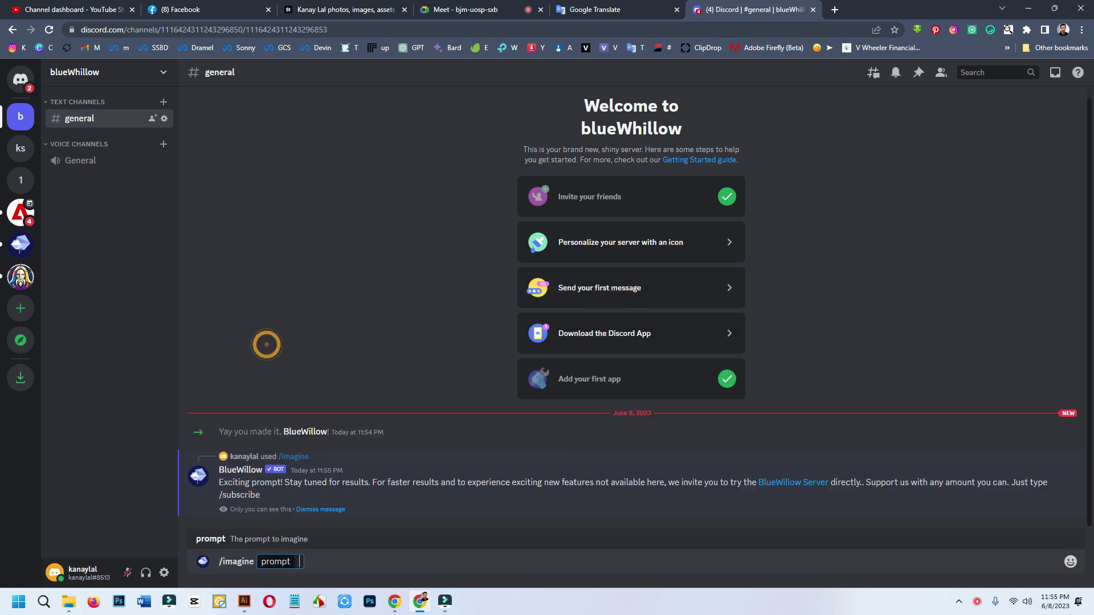
{"action": "left_click", "coordinate": [66, 605]}
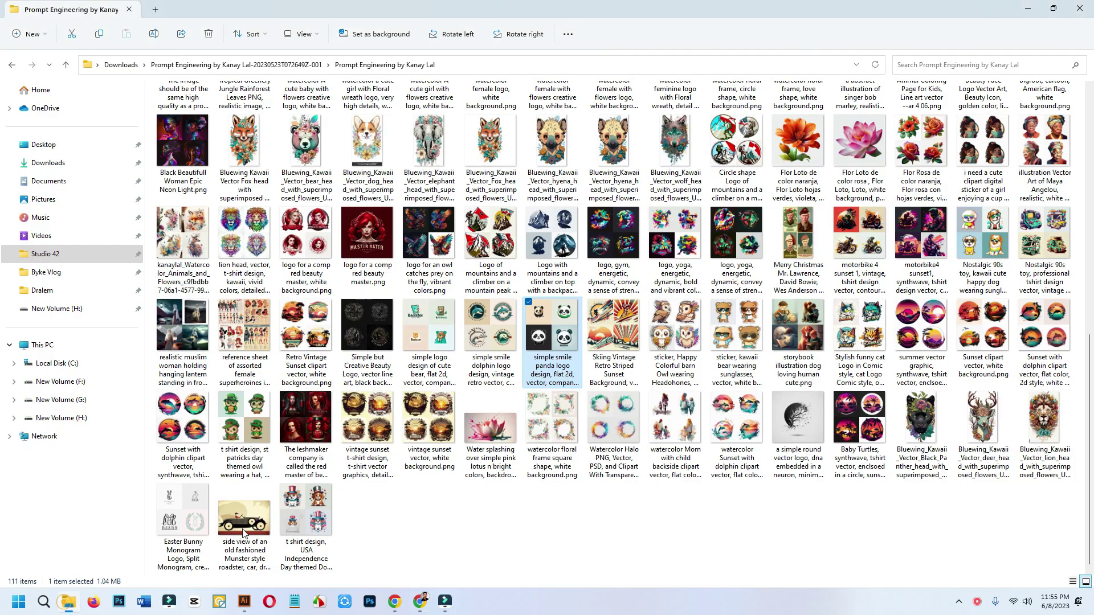
{"action": "left_click", "coordinate": [746, 466]}
{"action": "right_click", "coordinate": [746, 466]}
{"action": "left_click", "coordinate": [802, 478]}
{"action": "key", "text": "ctrl+c"}
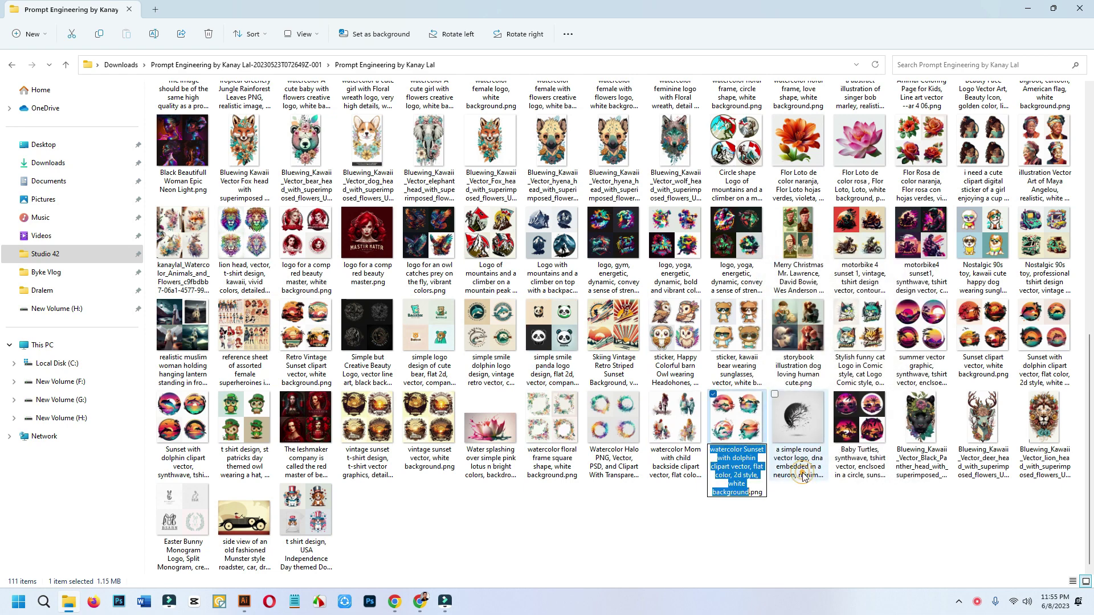
{"action": "left_click", "coordinate": [420, 602]}
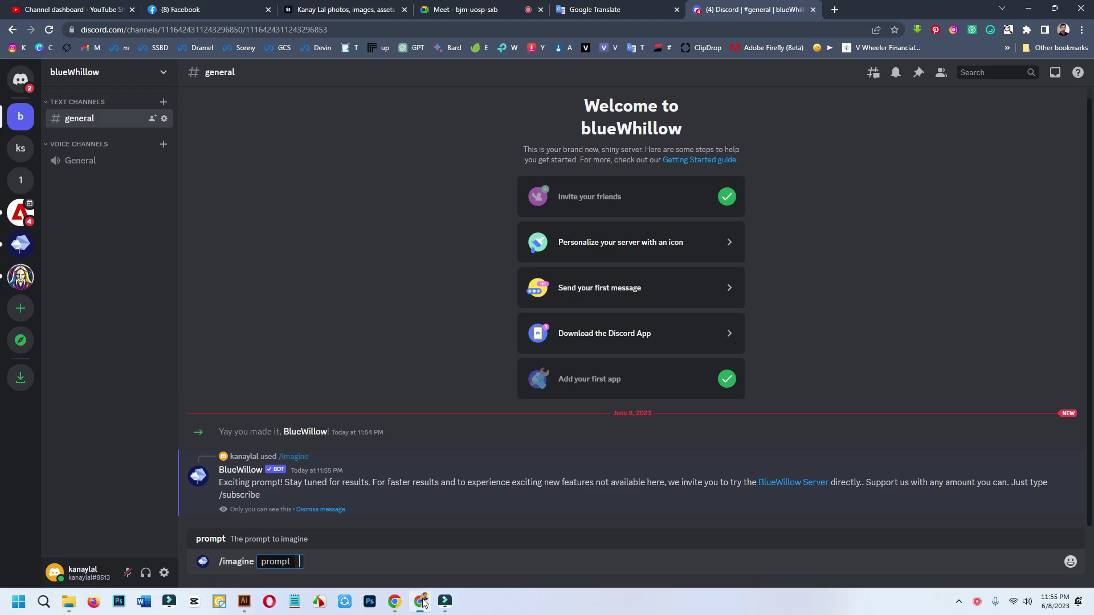
{"action": "key", "text": "ctrl+v"}
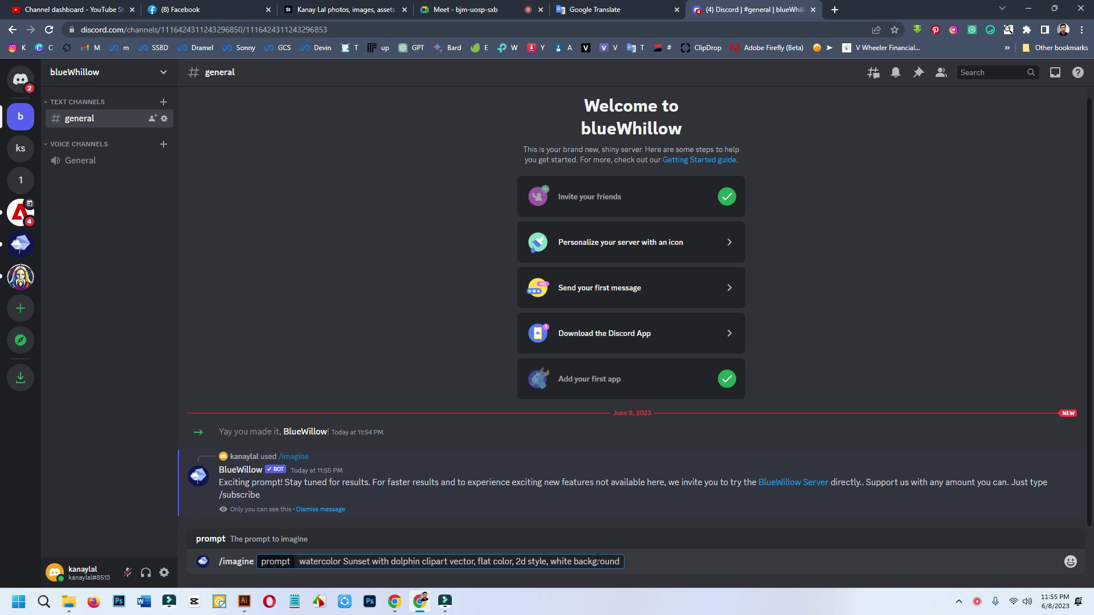
{"action": "key", "text": "Return"}
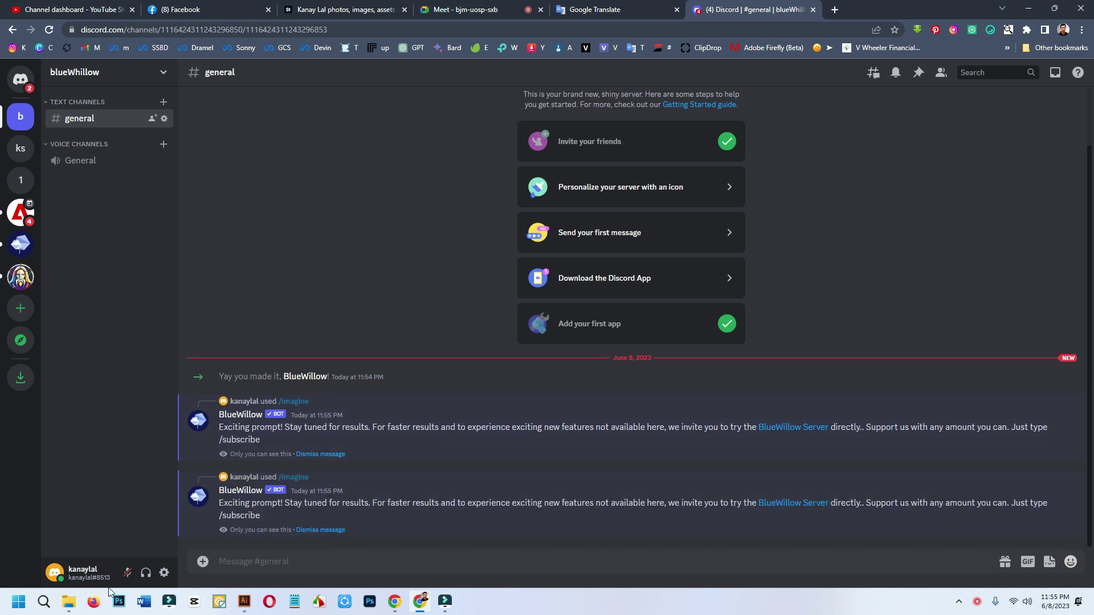
Step: Switch to File Explorer and copy the file name of the "Happy Dog Wearing Sunglasses" synthwave t-shirt image without its extension
{"action": "left_click", "coordinate": [69, 601]}
{"action": "scroll", "coordinate": [797, 165], "scroll_direction": "up", "scroll_amount": 5}
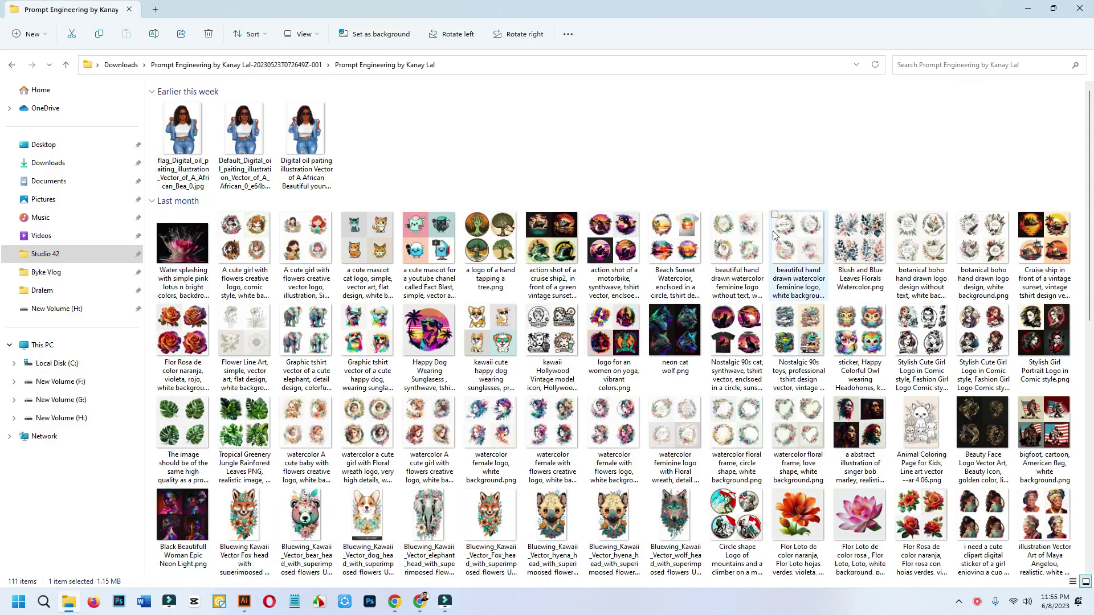
{"action": "right_click", "coordinate": [427, 382]}
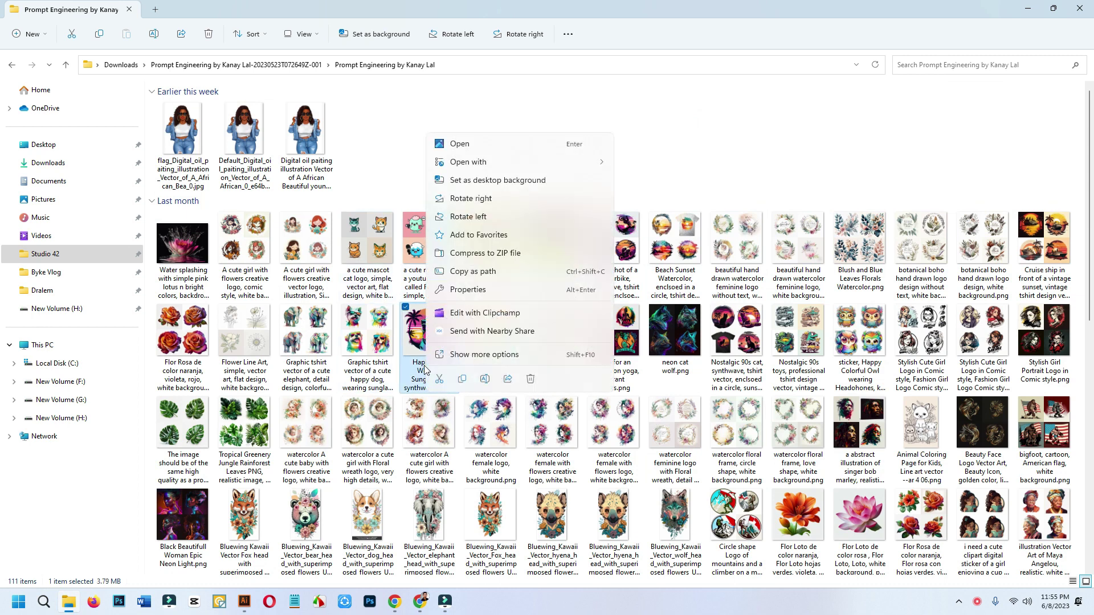
{"action": "left_click", "coordinate": [491, 378]}
{"action": "key", "text": "ctrl+c"}
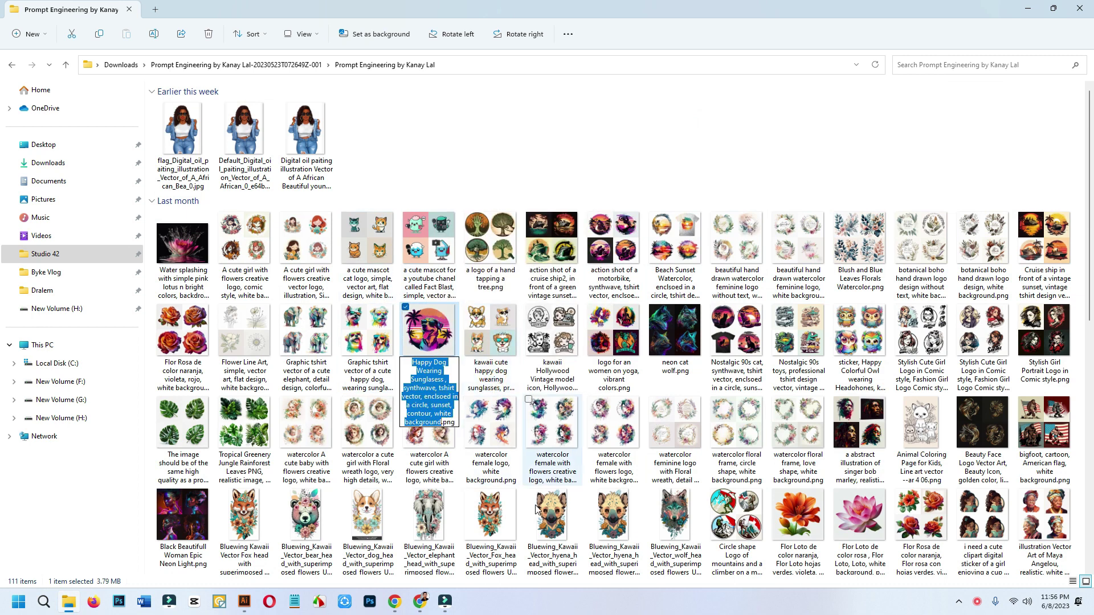
Step: Switch to Discord and send this /imagine prompt: Happy Dog Wearing Sunglasess , synthwave, tshirt vector, enclsoed in a circle, sunset, contour, white background
{"action": "left_click", "coordinate": [417, 602]}
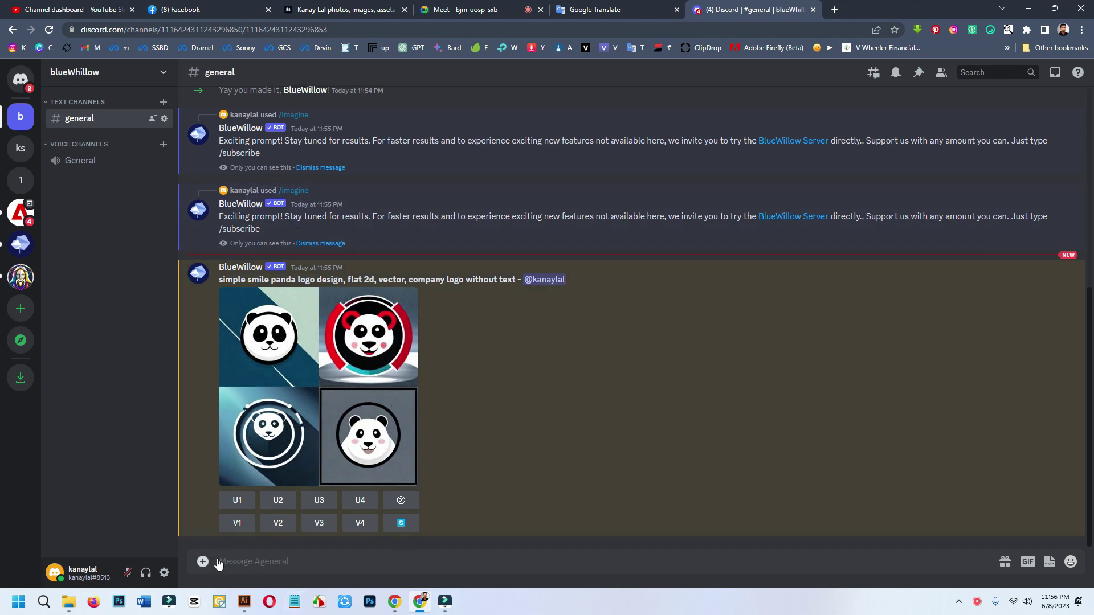
{"action": "left_click", "coordinate": [243, 564]}
{"action": "type", "text": "/im"}
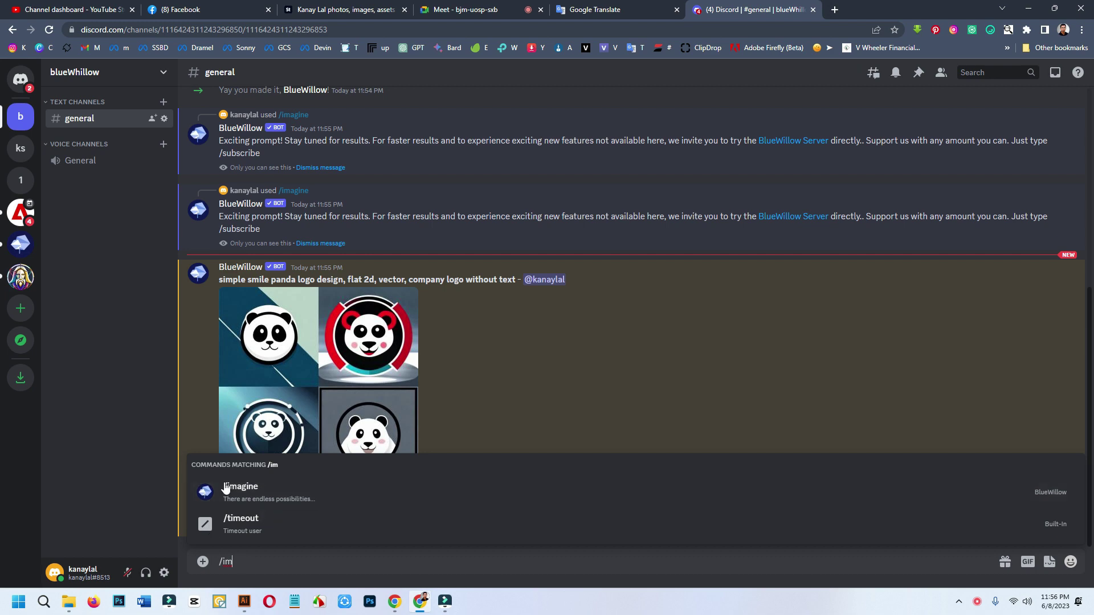
{"action": "left_click", "coordinate": [231, 488]}
{"action": "key", "text": "ctrl+v"}
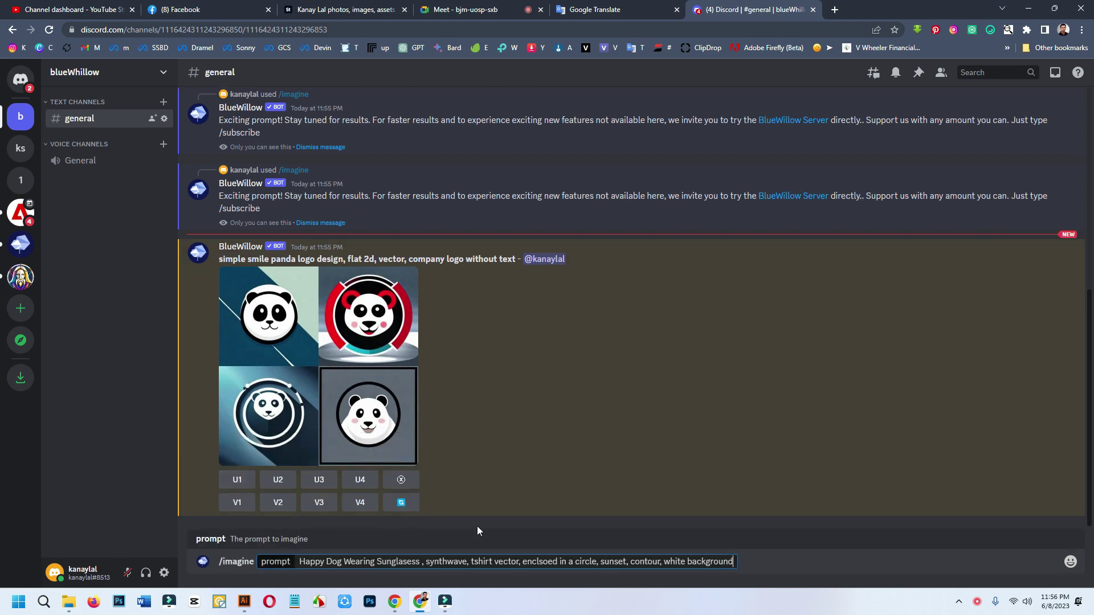
{"action": "key", "text": "Return"}
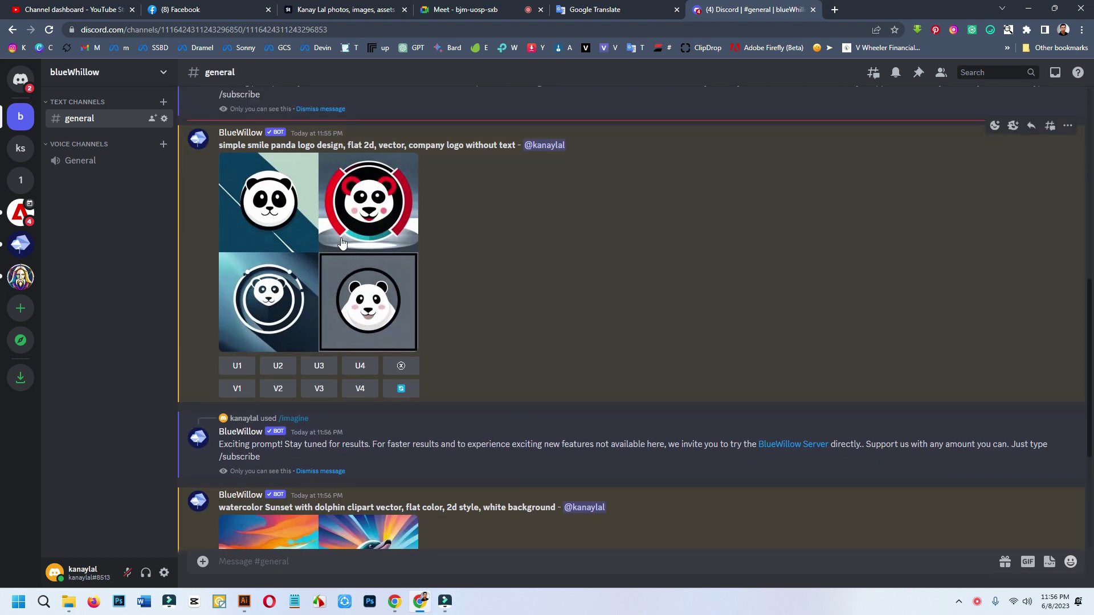
{"action": "scroll", "coordinate": [381, 389], "scroll_direction": "down", "scroll_amount": 4}
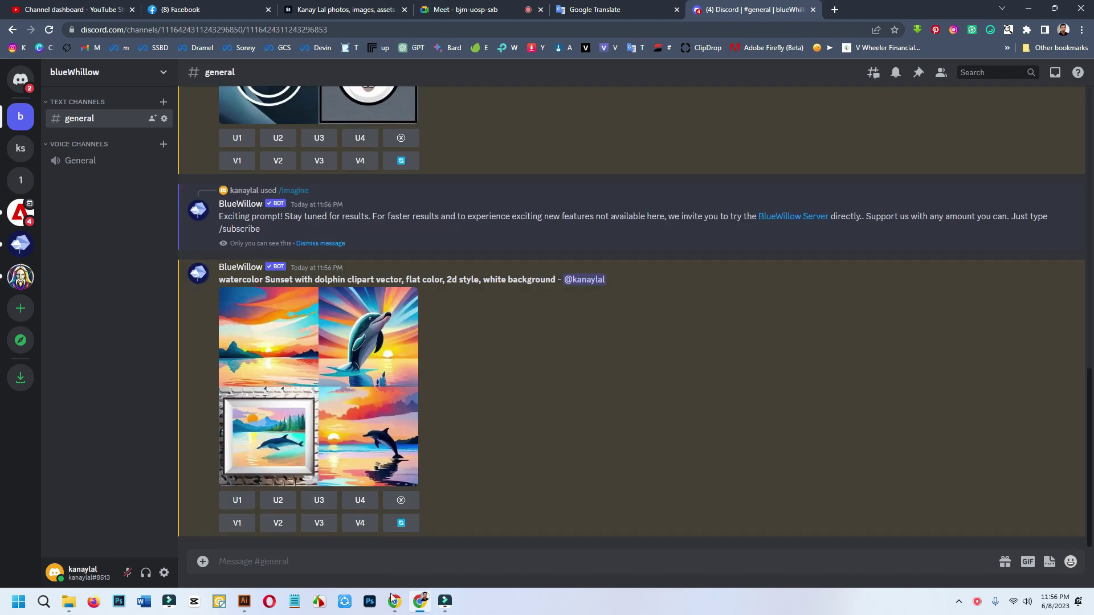
Step: View the "Happy Dog Wearing Sunglasses" image from File Explorer at full size, then review BlueWillow's generated images in the general channel
{"action": "left_click", "coordinate": [69, 601]}
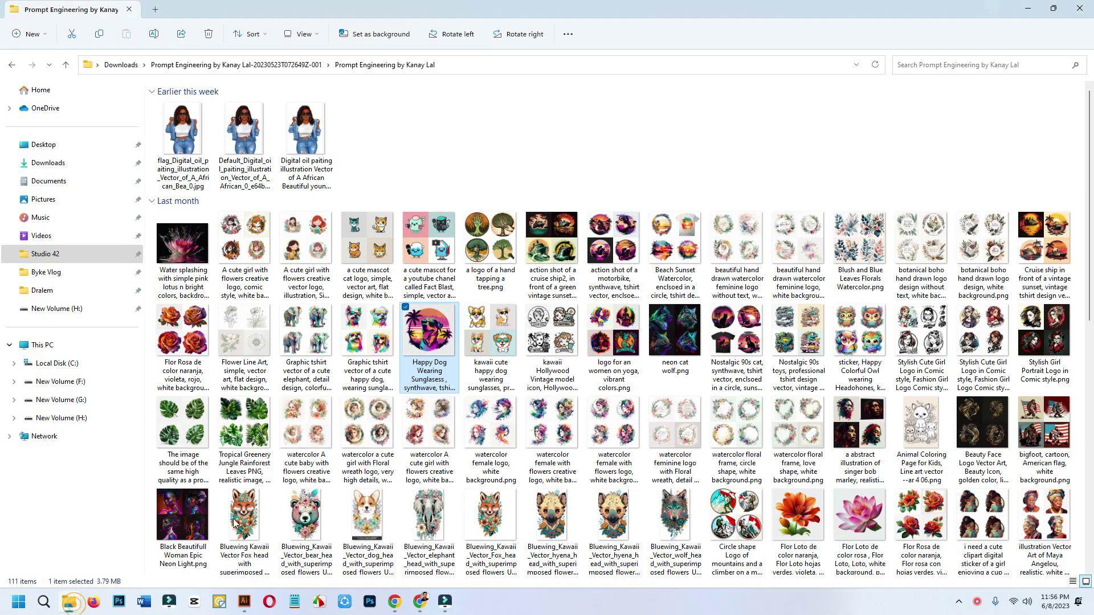
{"action": "double_click", "coordinate": [430, 336]}
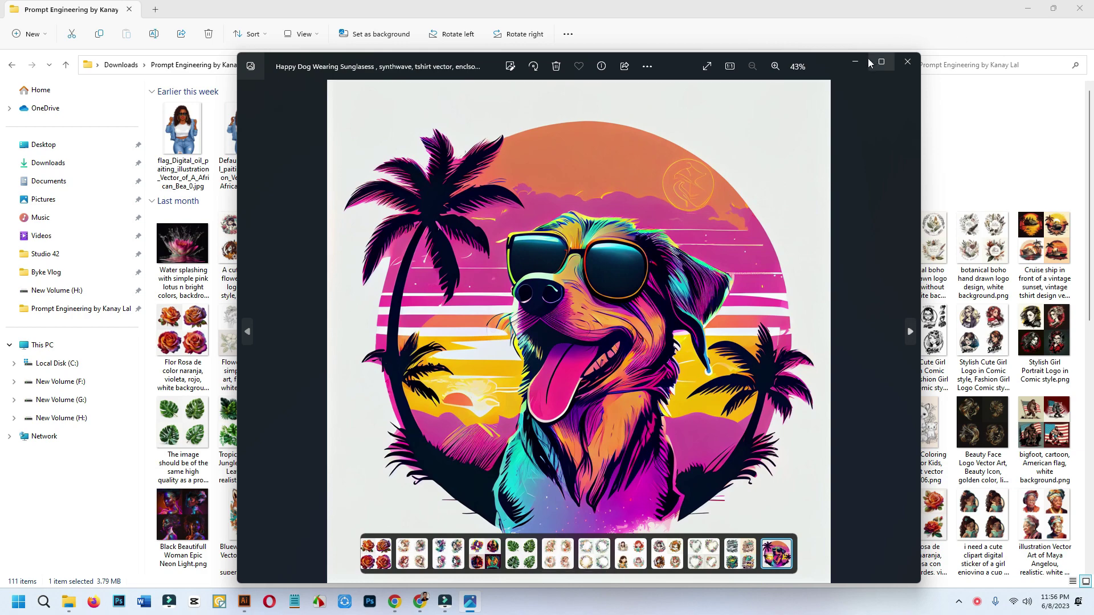
{"action": "left_click", "coordinate": [1031, 8]}
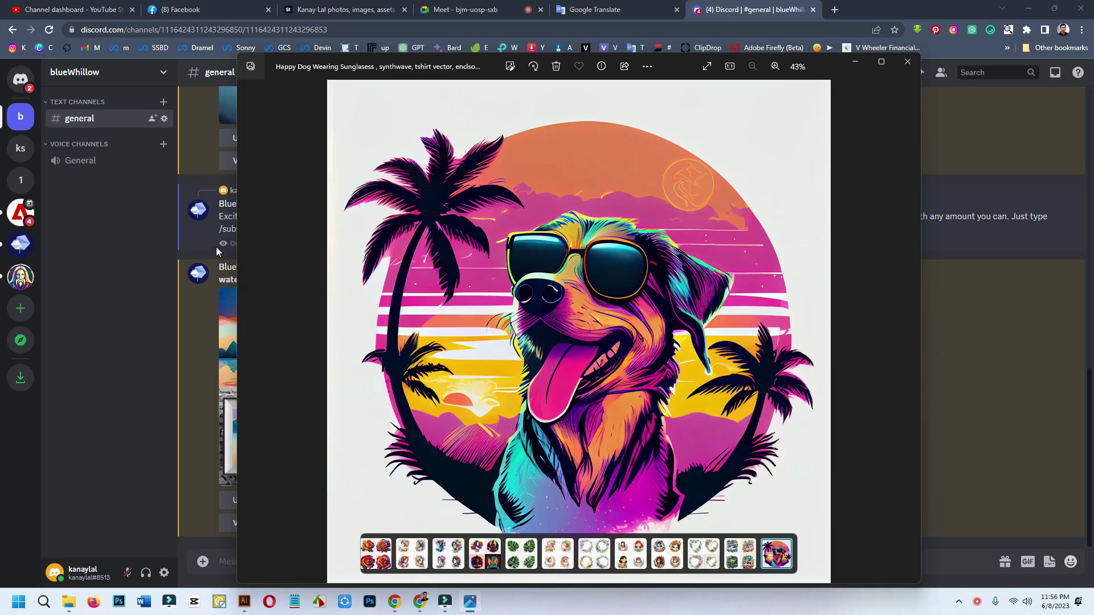
{"action": "left_click", "coordinate": [179, 257]}
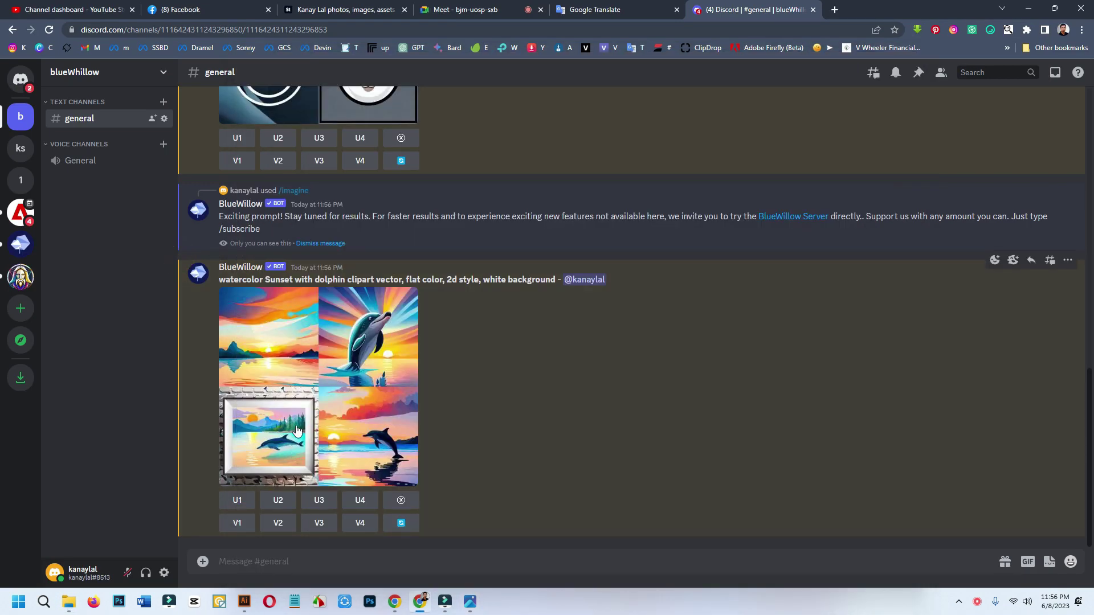
{"action": "scroll", "coordinate": [352, 448], "scroll_direction": "up", "scroll_amount": 5}
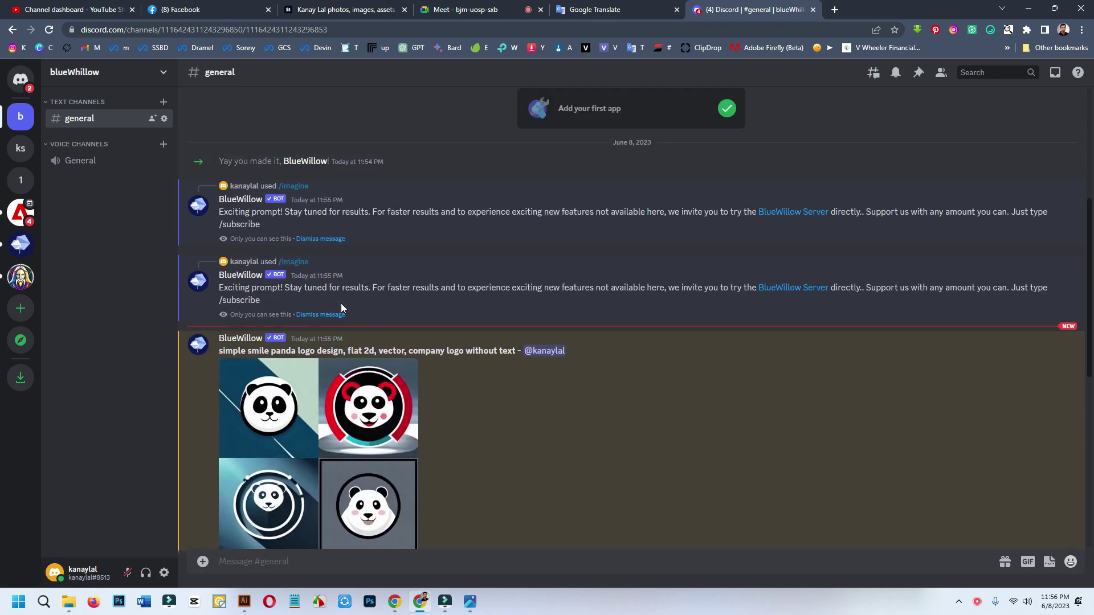
{"action": "scroll", "coordinate": [337, 307], "scroll_direction": "down", "scroll_amount": 4}
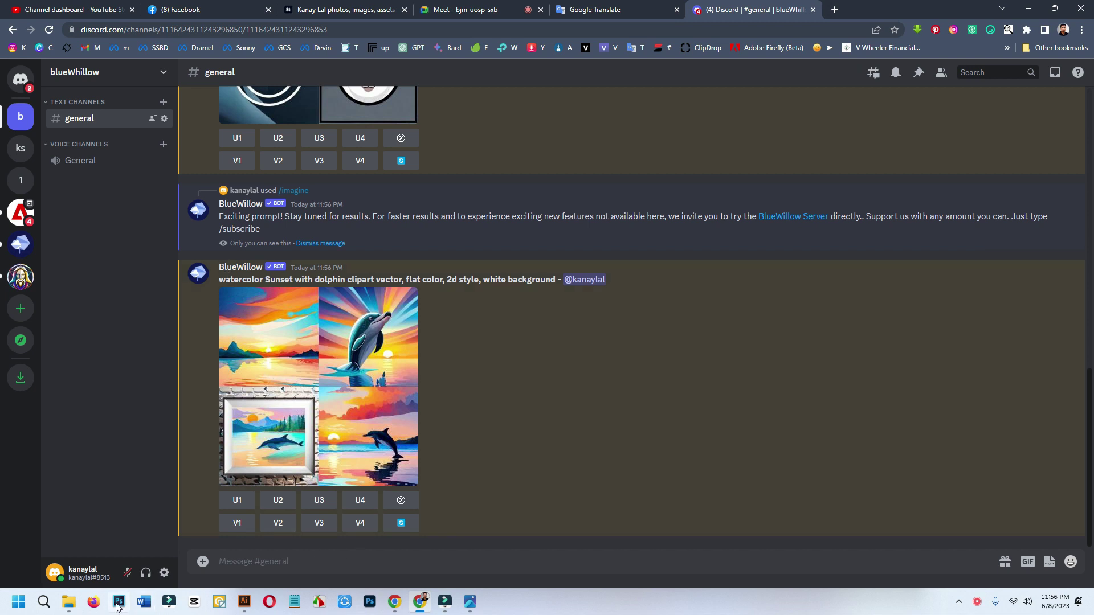
Step: Switch to File Explorer and copy the file name of the motorbike synthwave t-shirt image without its extension
{"action": "left_click", "coordinate": [68, 601]}
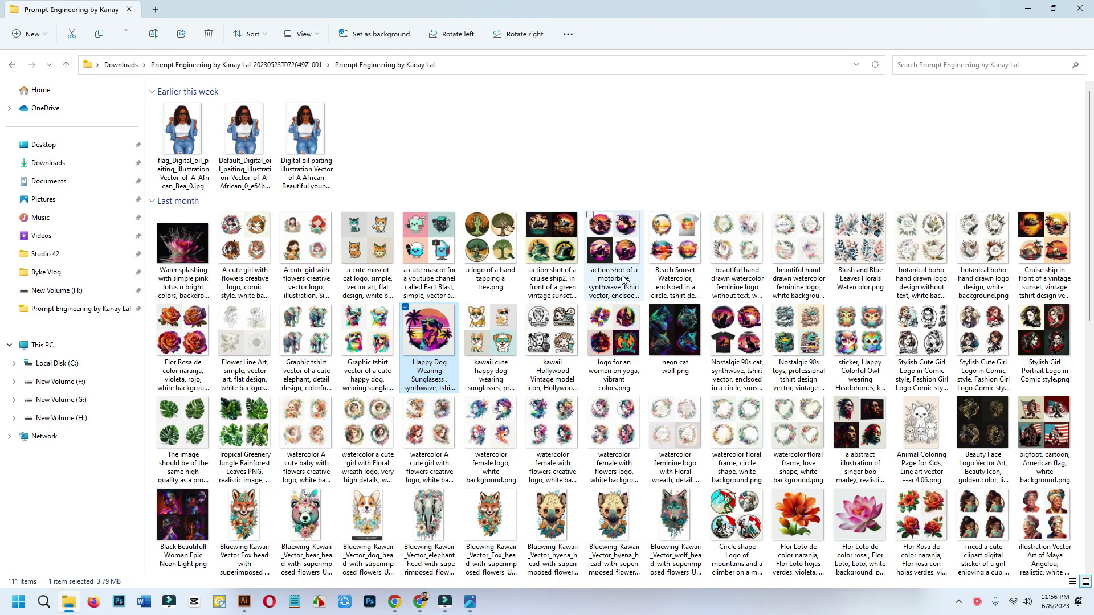
{"action": "right_click", "coordinate": [622, 279]}
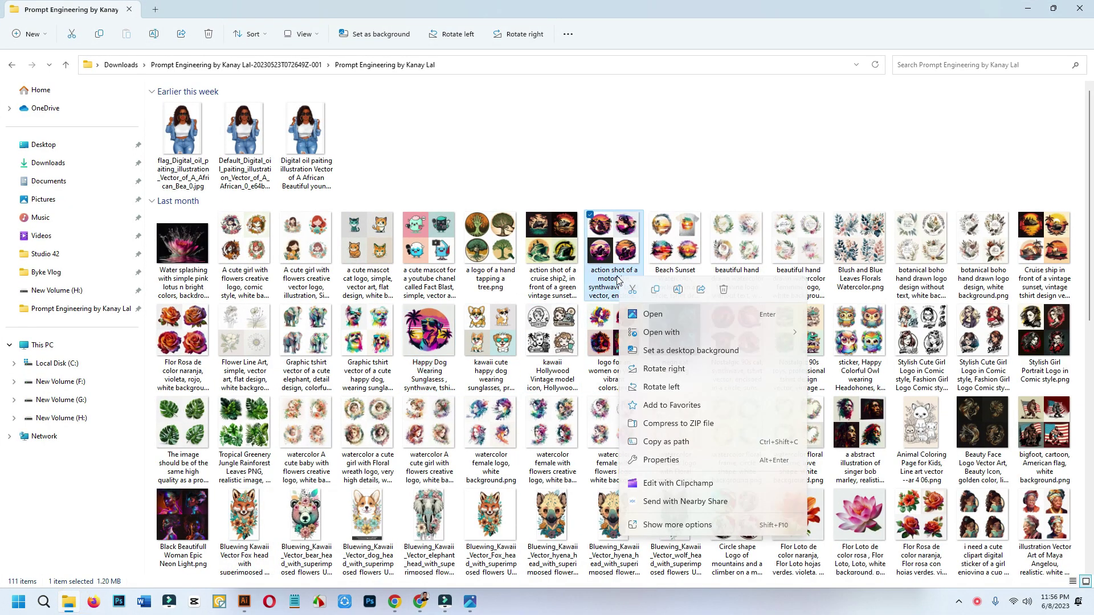
{"action": "left_click", "coordinate": [678, 290]}
{"action": "key", "text": "ctrl+c"}
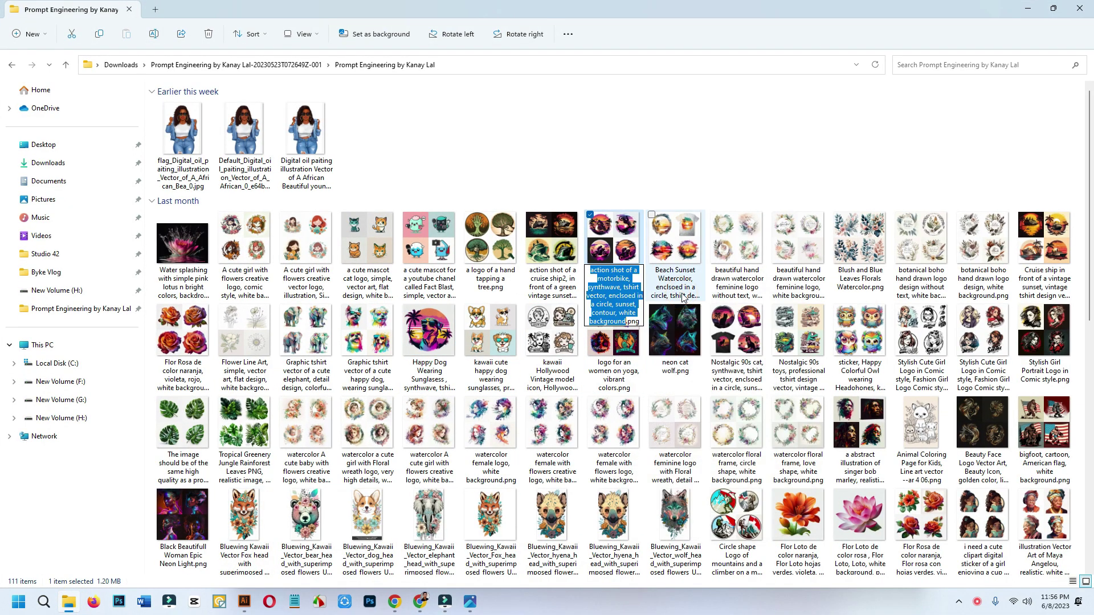
Step: Send this /imagine prompt in Discord: action shot of a motorbike, synthwave, tshirt vector, enclsoed in a circle, sunset, contour, white background
{"action": "left_click", "coordinate": [421, 601]}
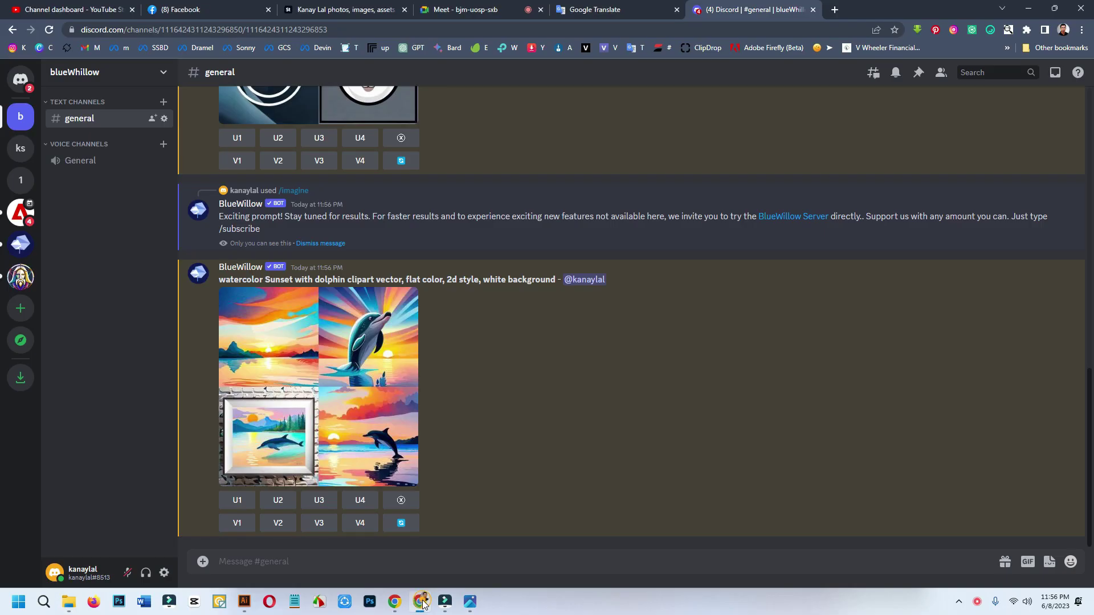
{"action": "left_click", "coordinate": [284, 558]}
{"action": "type", "text": "/"}
{"action": "key", "text": "BackSpace"}
{"action": "key", "text": "BackSpace"}
{"action": "type", "text": "/im"}
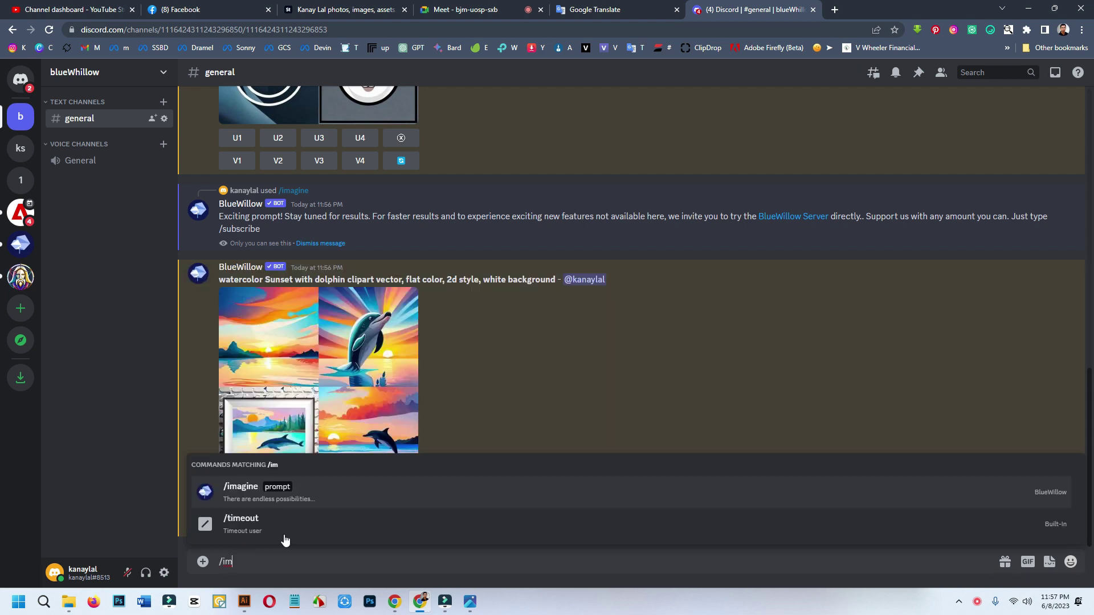
{"action": "left_click", "coordinate": [287, 493]}
{"action": "key", "text": "ctrl+v"}
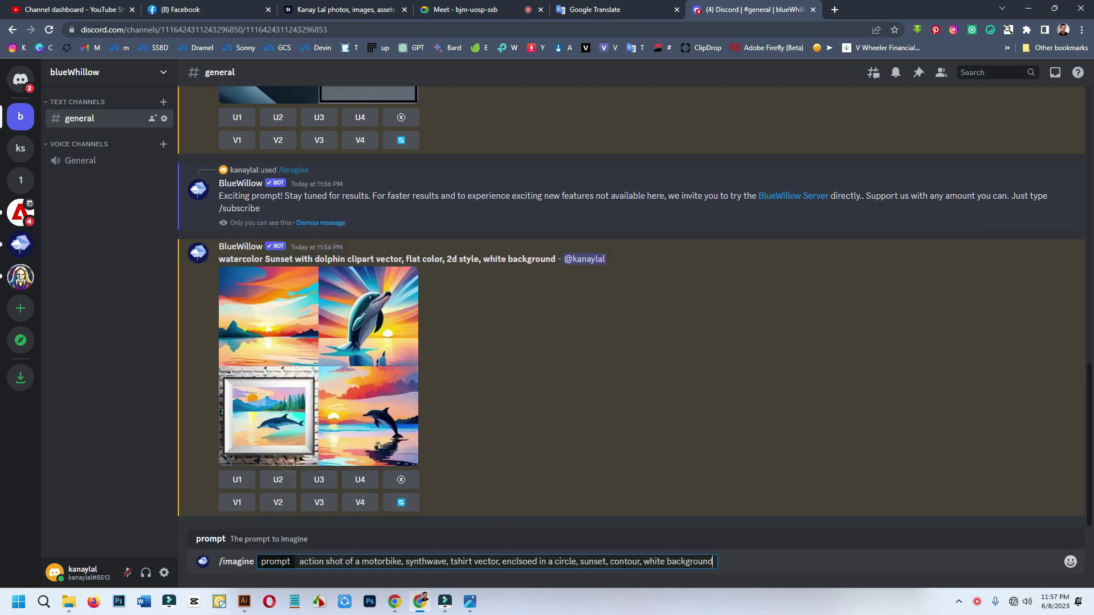
{"action": "key", "text": "Return"}
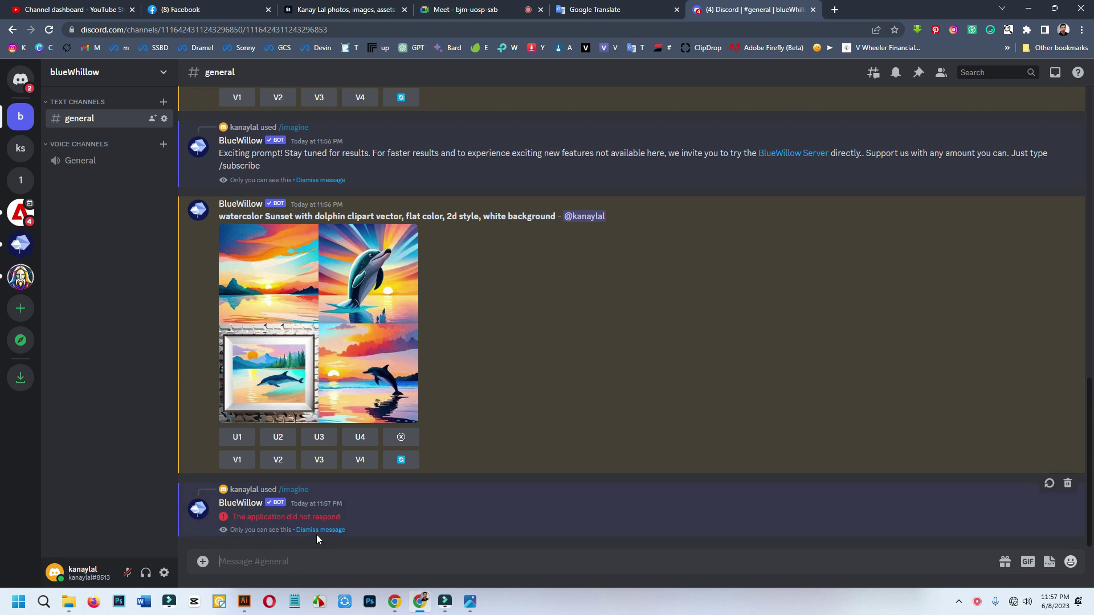
Step: Begin another BlueWillow /imagine command in the general channel to retry the motorbike prompt
{"action": "left_click", "coordinate": [254, 562]}
{"action": "type", "text": "/im"}
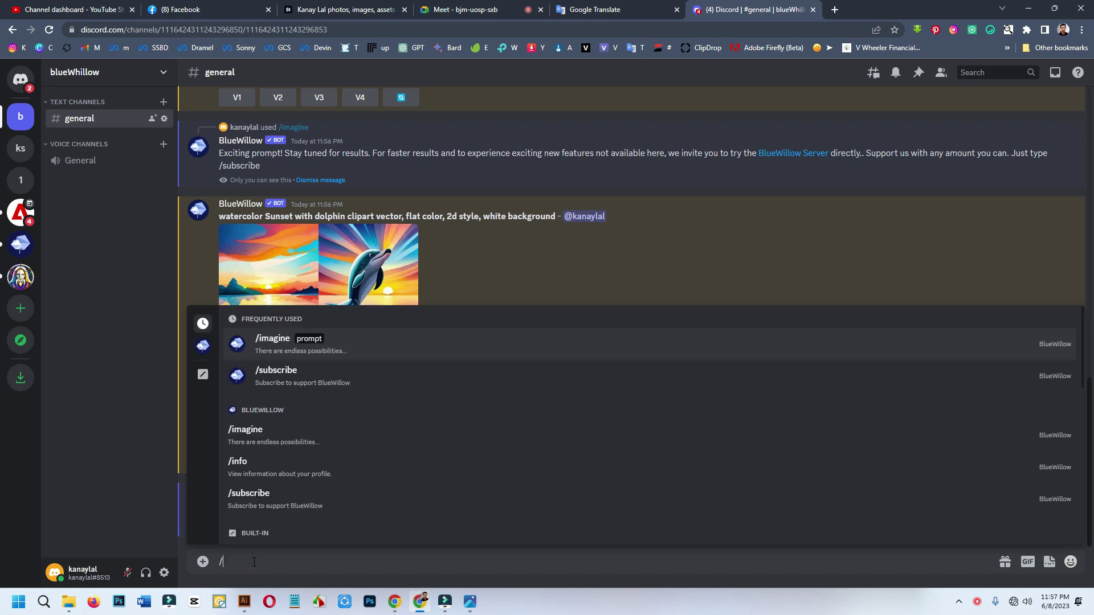